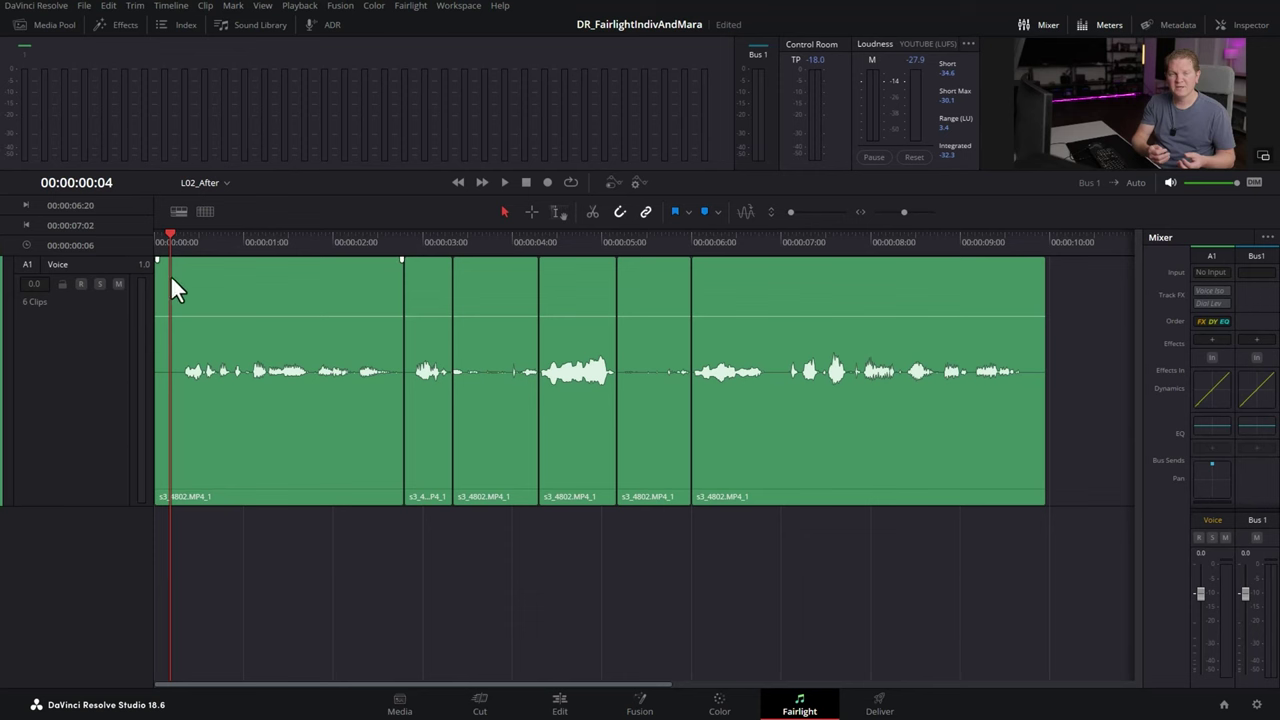
# Play the Voice track from the start with no clips selected
pyautogui.click(57, 263)
pyautogui.click(194, 532)
pyautogui.press('space')
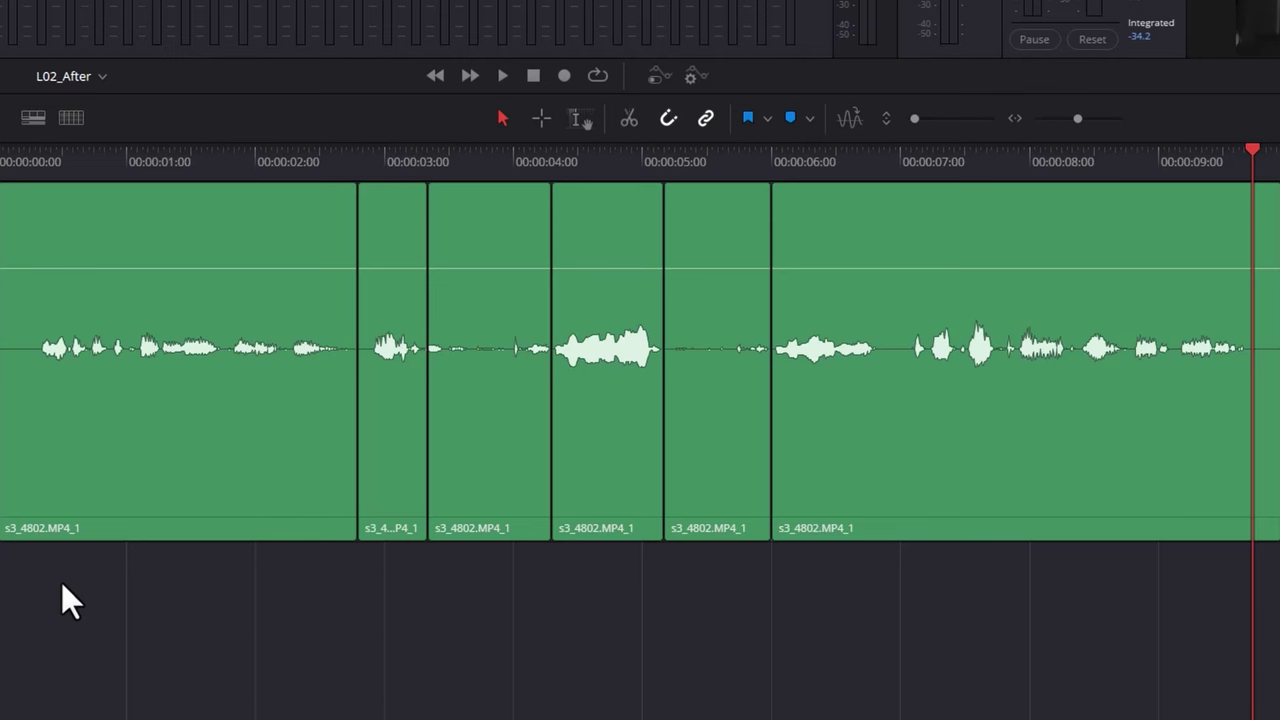
# With Range Selection, delete a short range just before 00:00:07, leaving a gap
pyautogui.click(569, 117)
pyautogui.moveTo(911, 349); pyautogui.dragTo(884, 349)
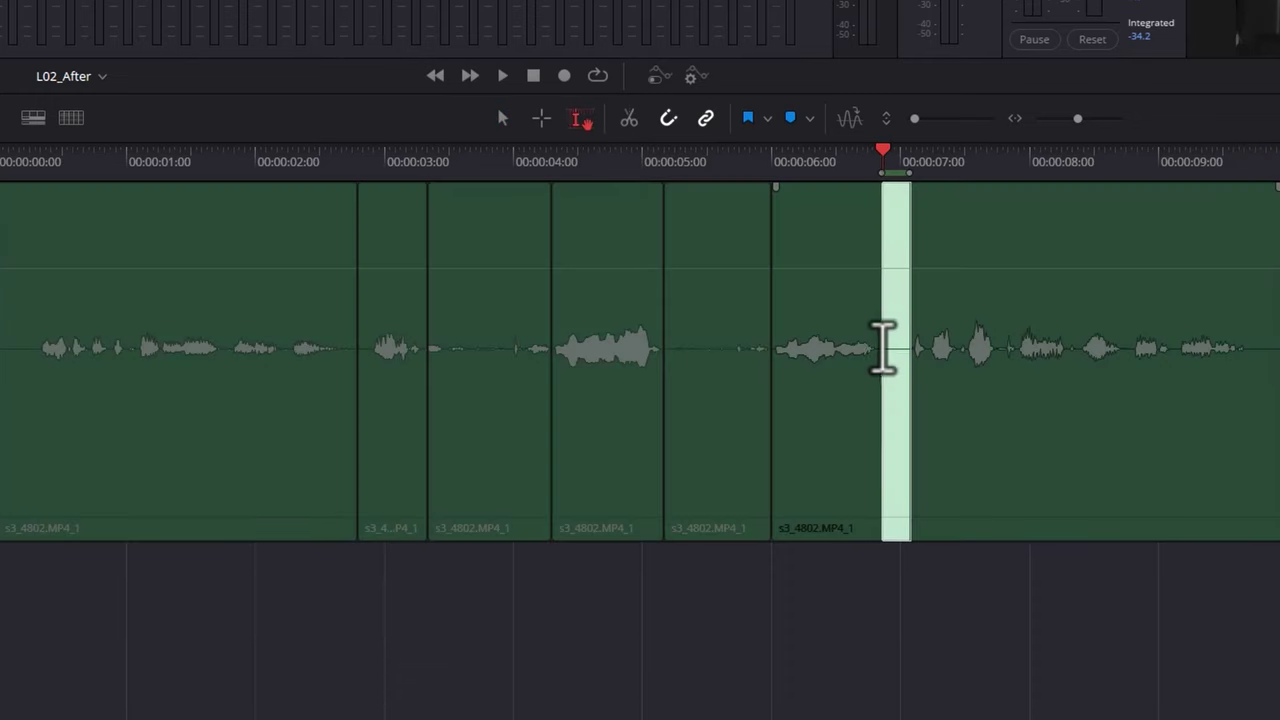
pyautogui.press('Delete')
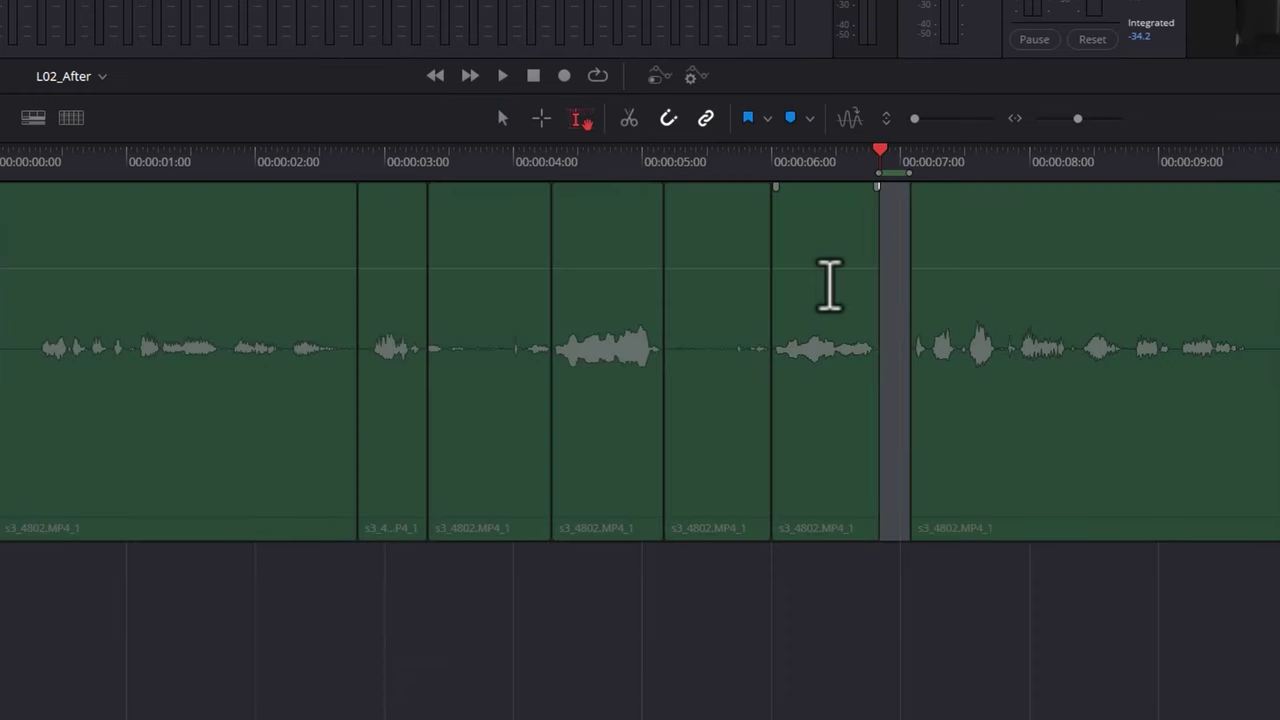
# Switch back to Selection mode and play the clips on either side of the gap
pyautogui.click(740, 583)
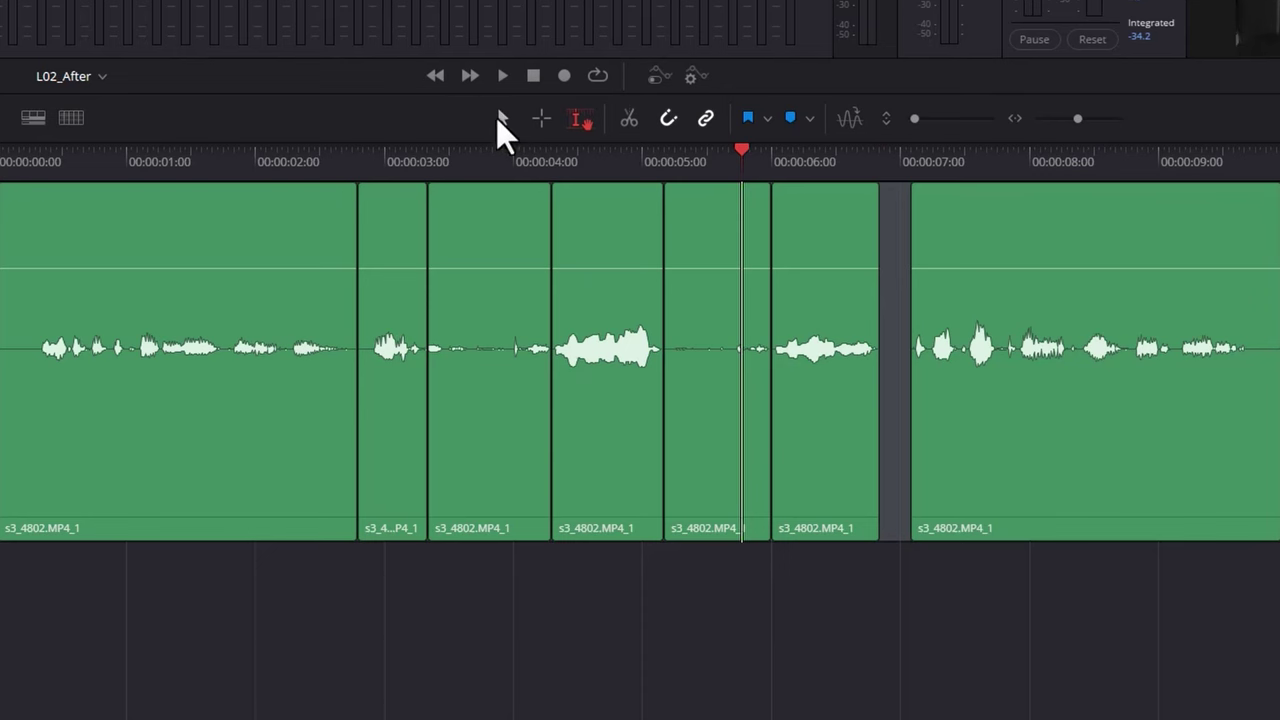
pyautogui.click(500, 120)
pyautogui.click(803, 165)
pyautogui.press('space')
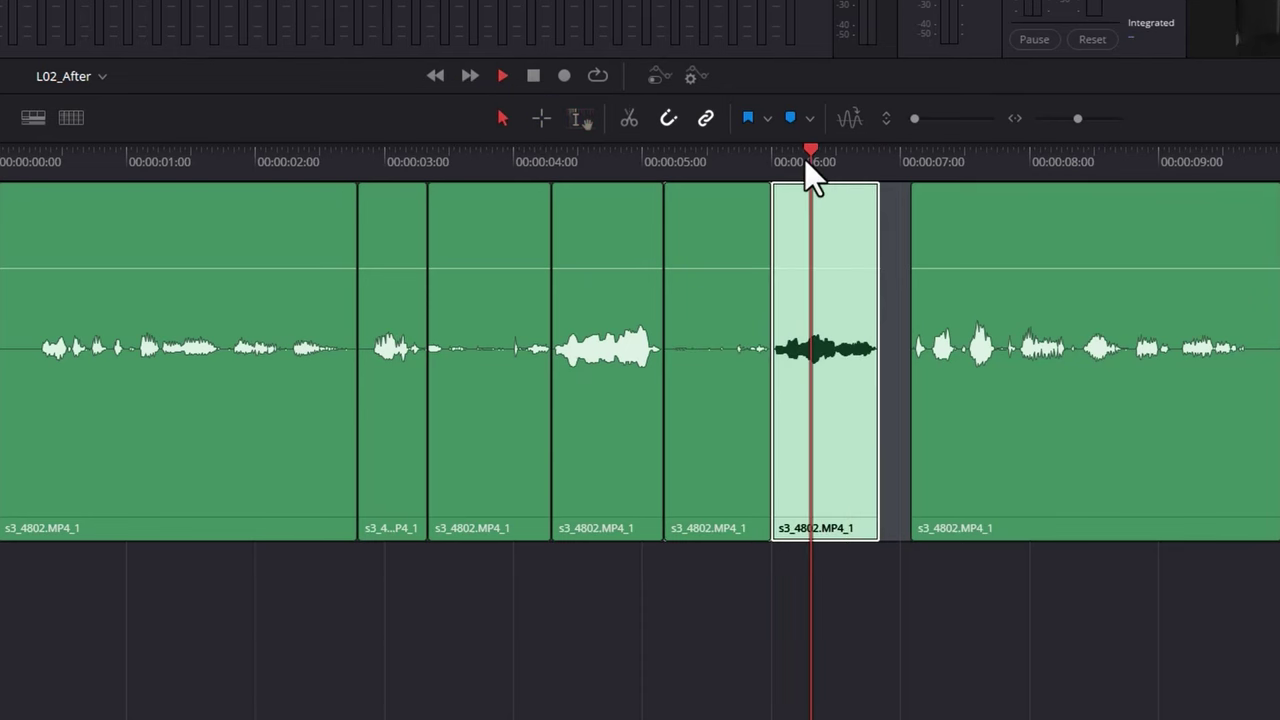
pyautogui.click(787, 156)
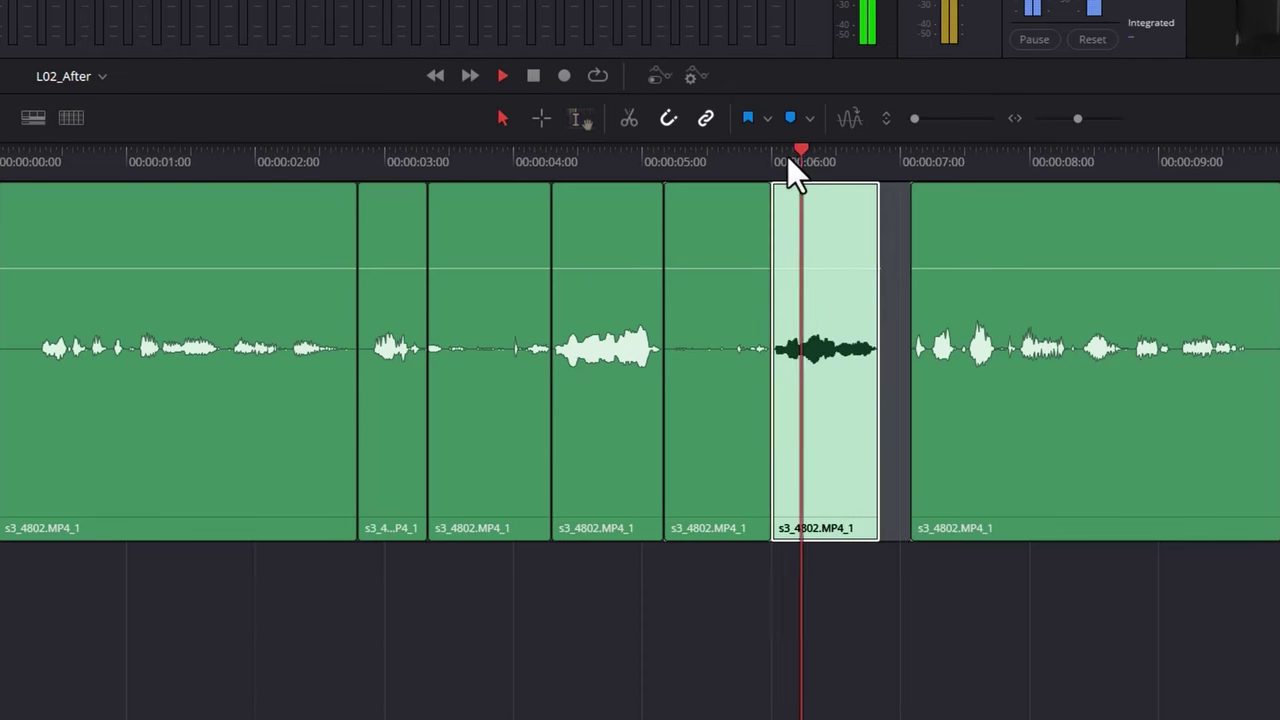
pyautogui.press('space')
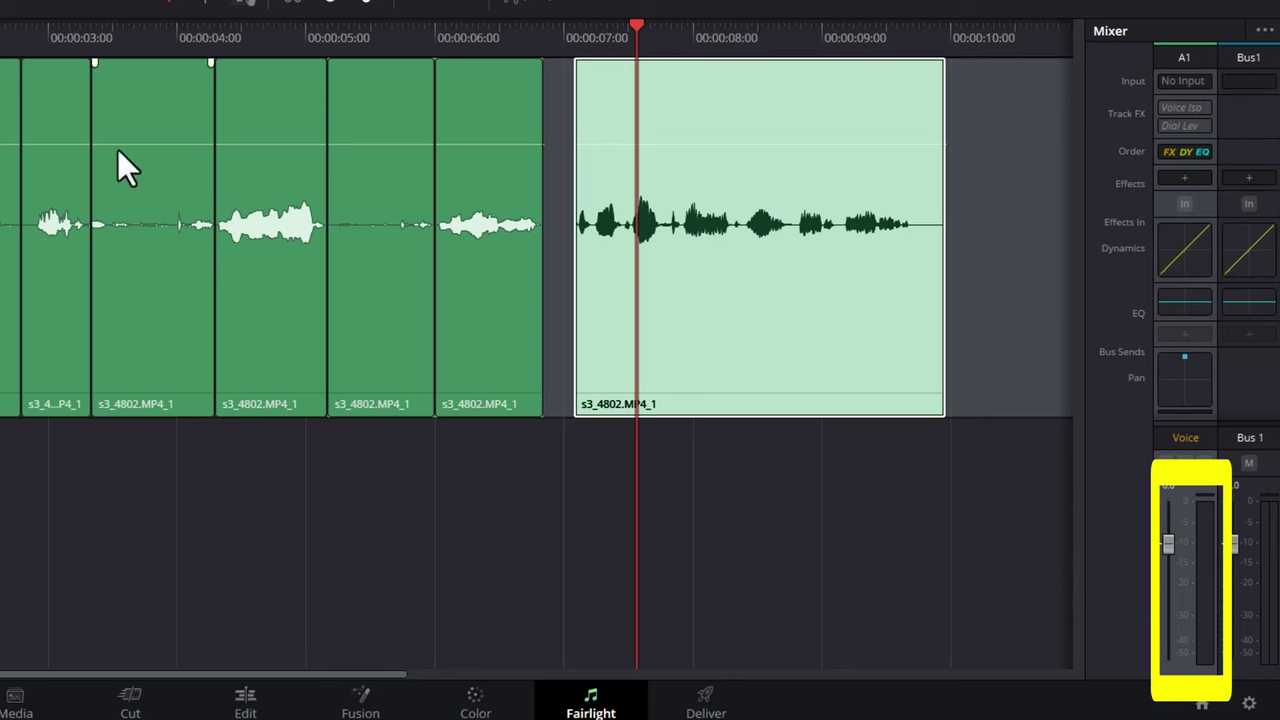
pyautogui.press('space')
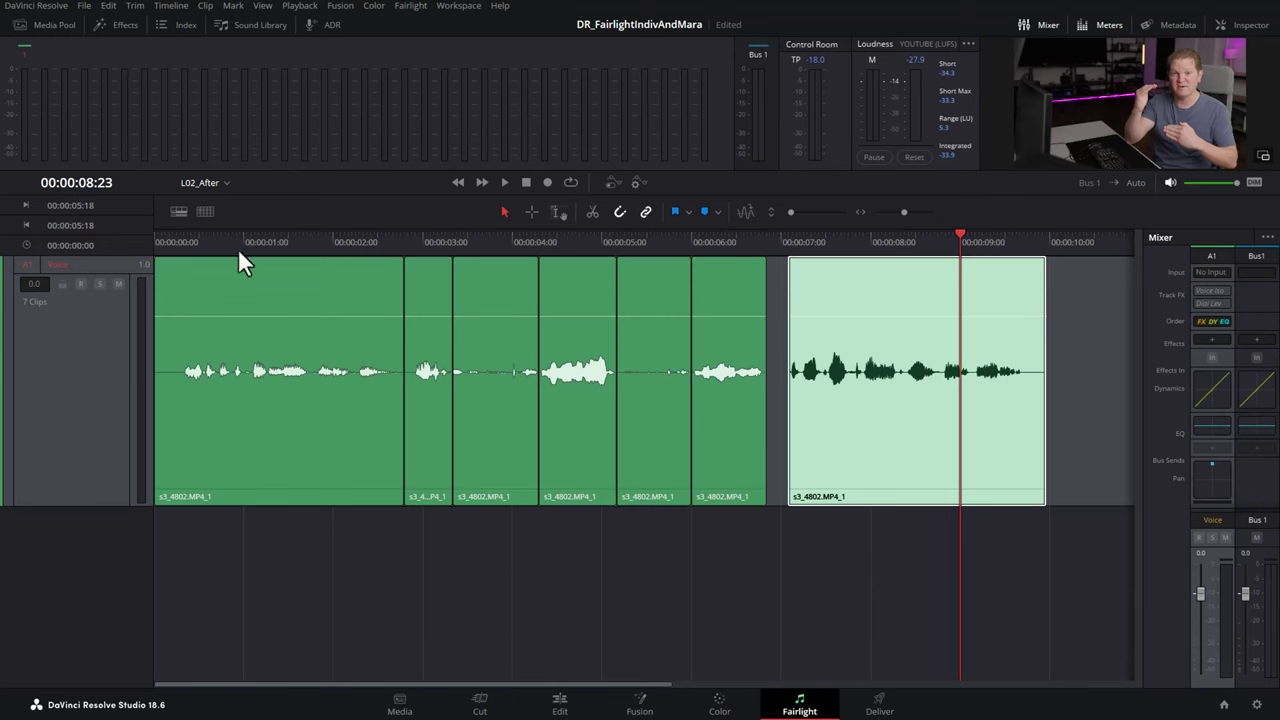
pyautogui.click(176, 268)
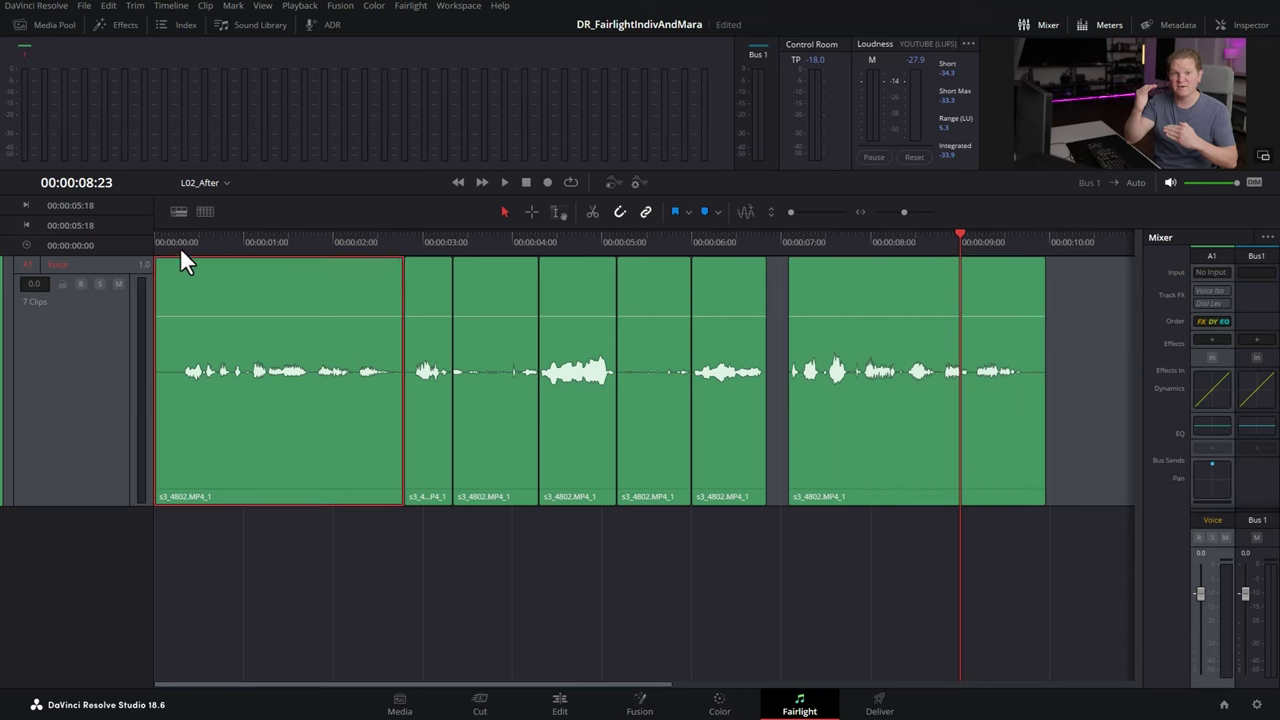
pyautogui.click(175, 240)
pyautogui.press('space')
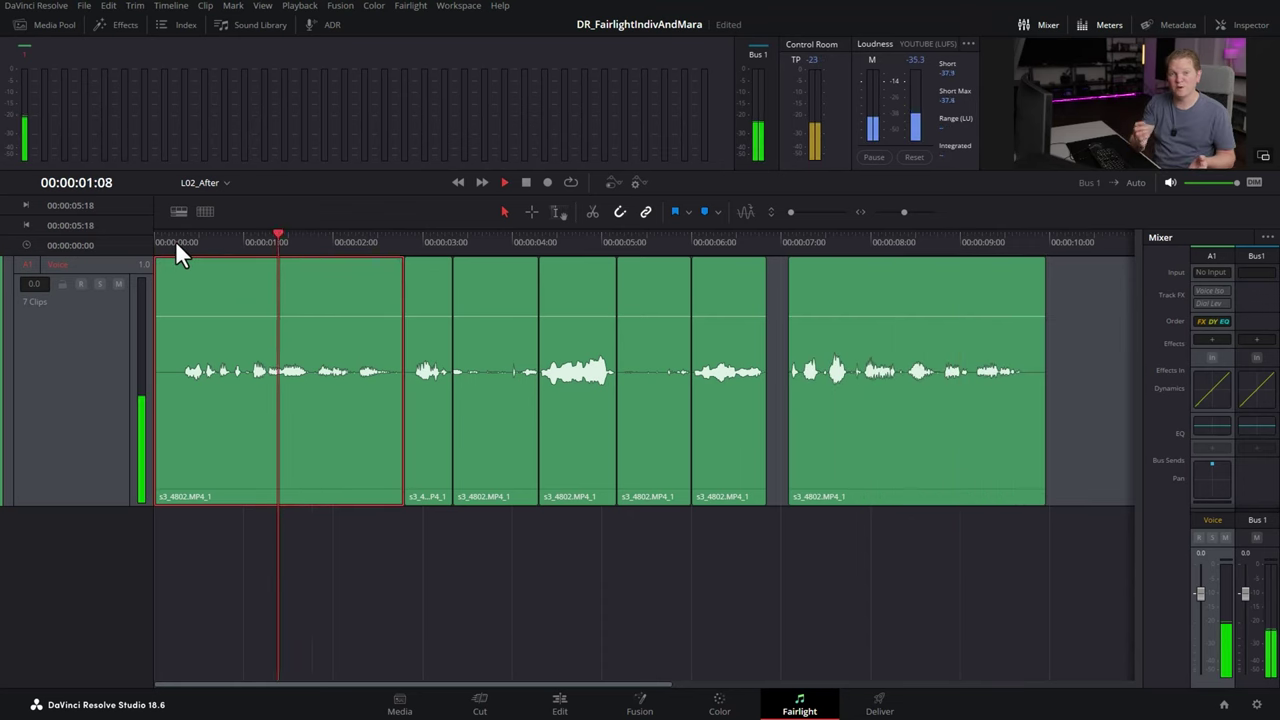
pyautogui.press('space')
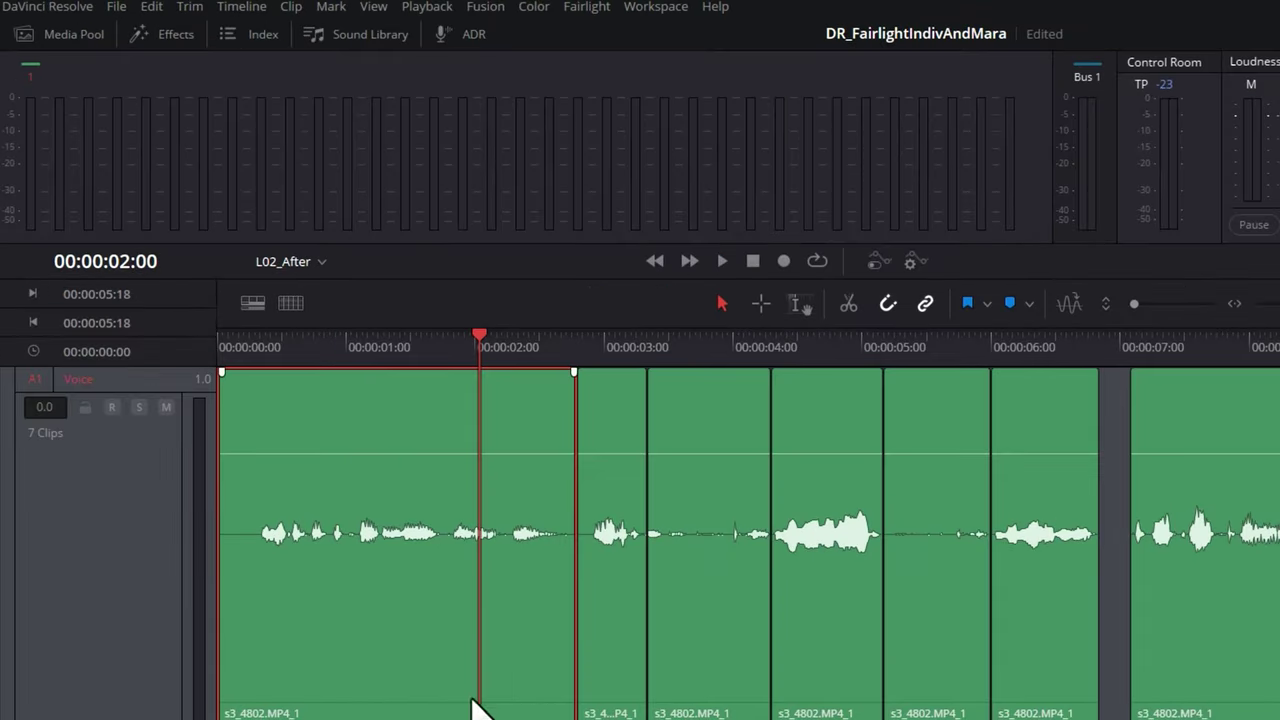
pyautogui.click(592, 6)
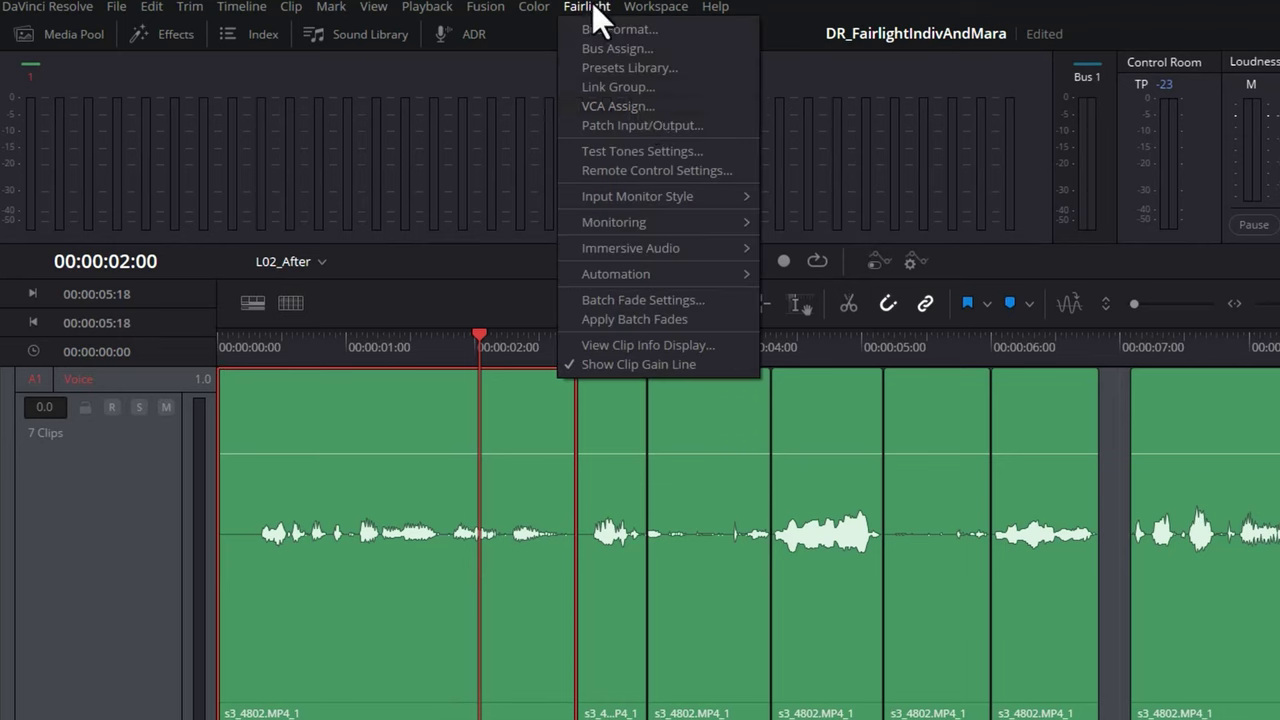
# Tick Volume in Clip Info Display so each clip label shows 0.00dB beside the file name
pyautogui.click(704, 348)
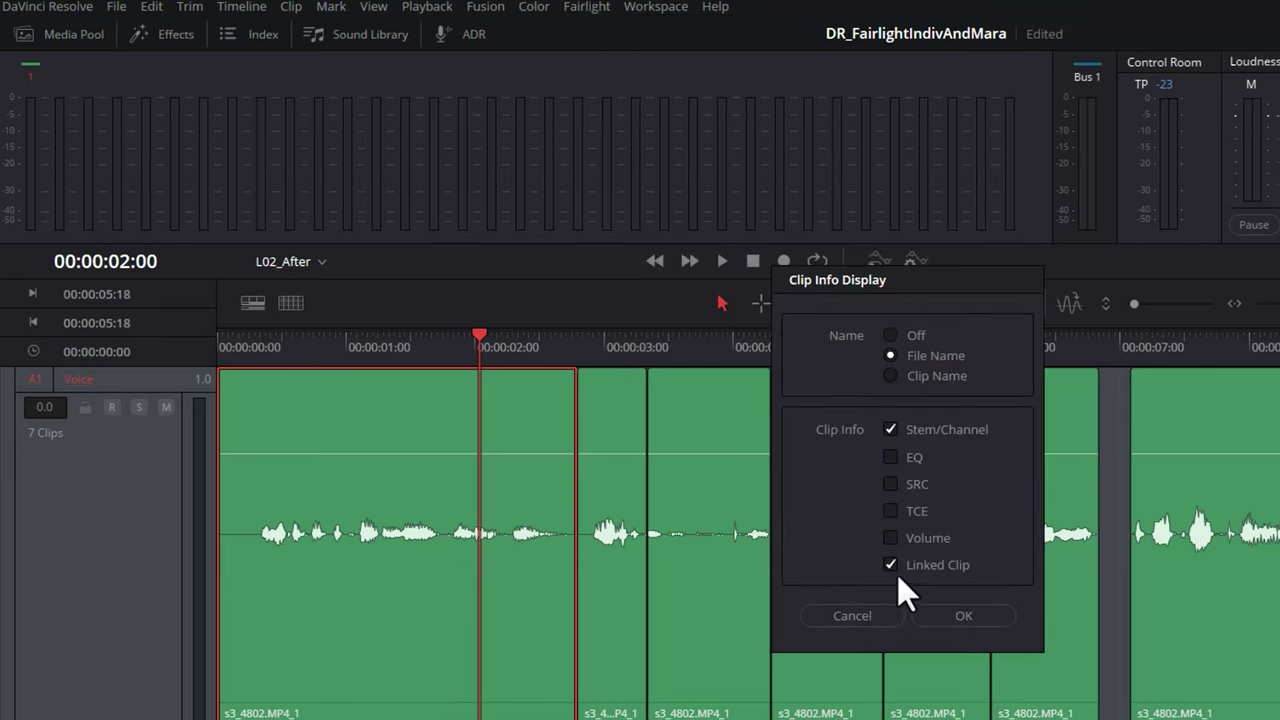
pyautogui.click(891, 538)
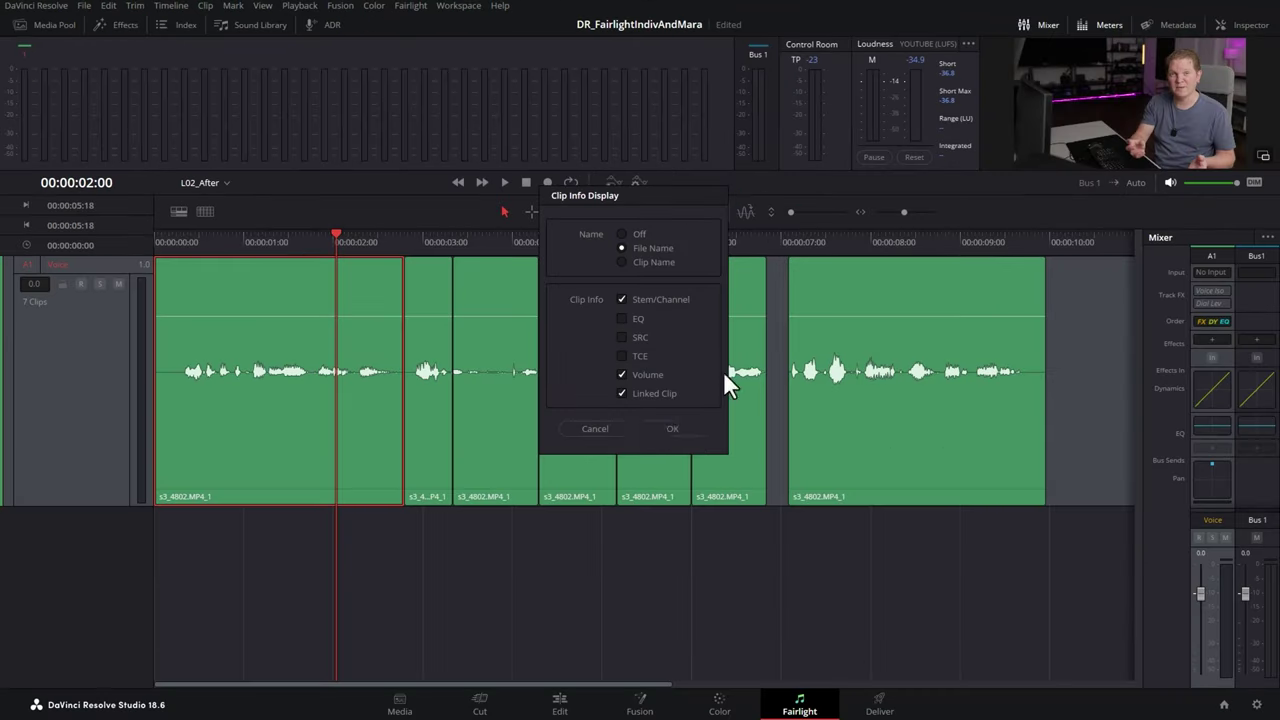
pyautogui.click(676, 425)
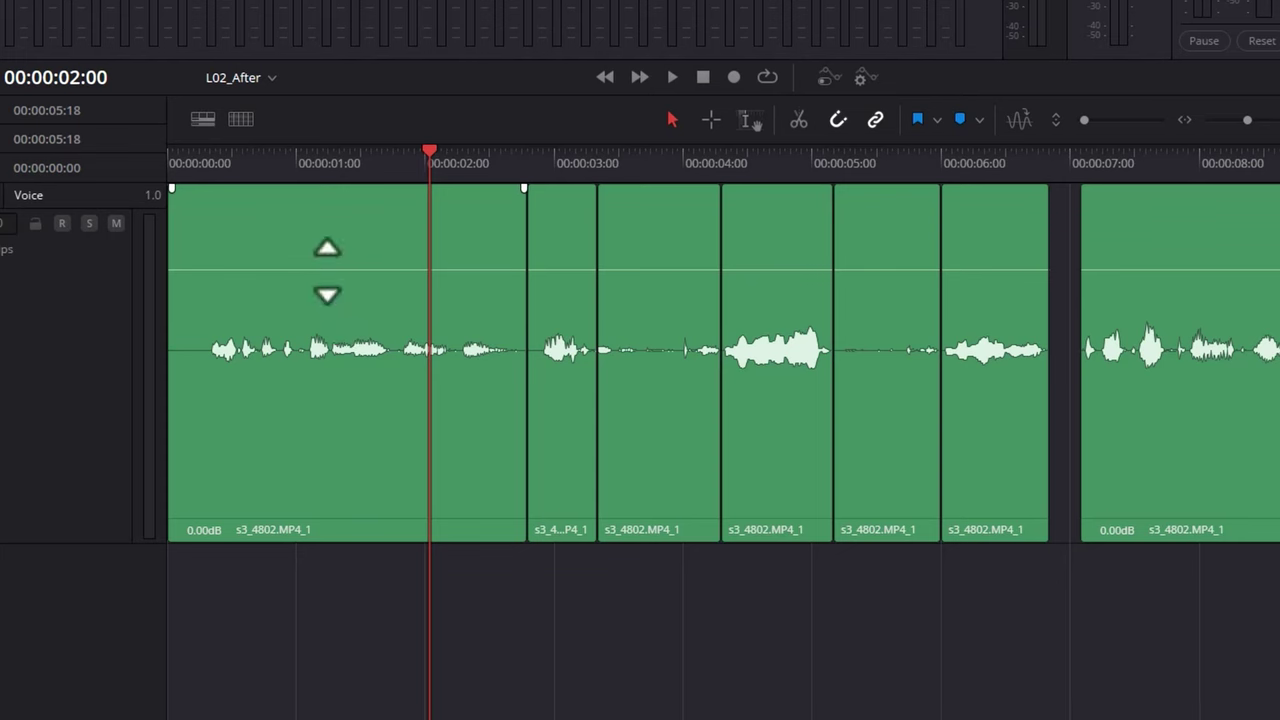
# Drag the first Voice clip's gain line upward until its label reads 11.20dB
pyautogui.moveTo(327, 270); pyautogui.dragTo(327, 270)
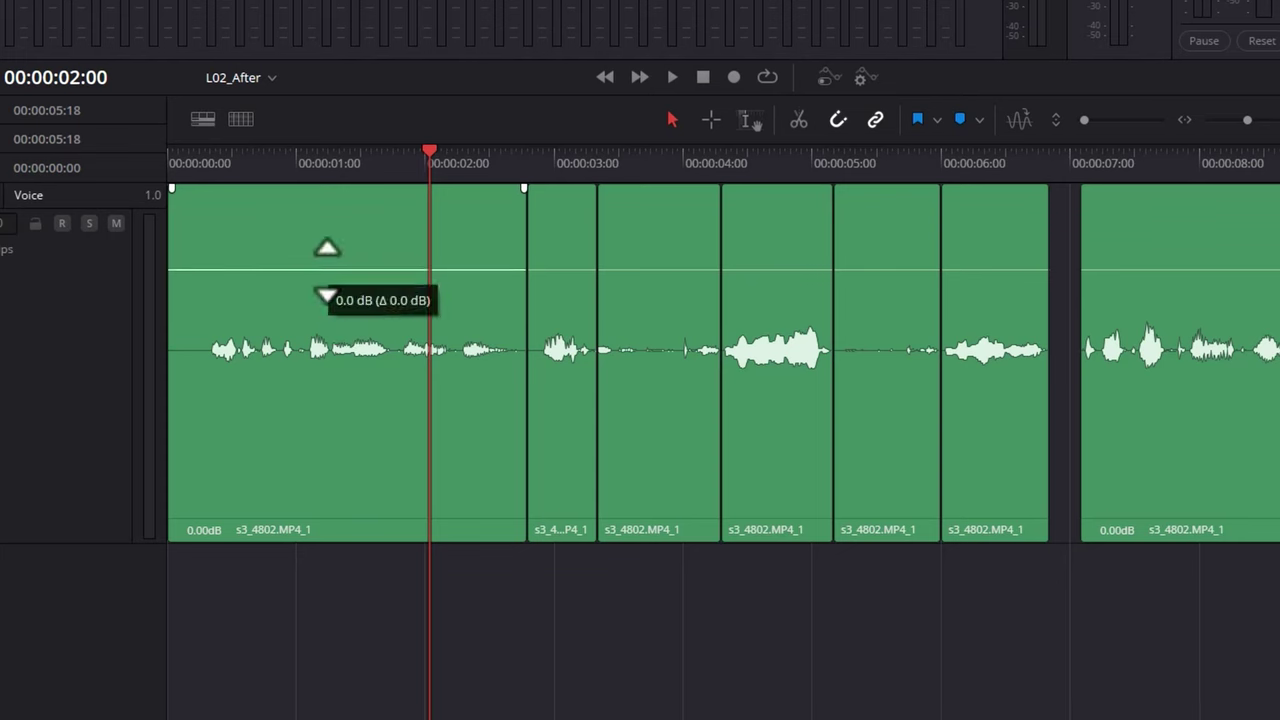
pyautogui.moveTo(327, 270); pyautogui.dragTo(333, 241)
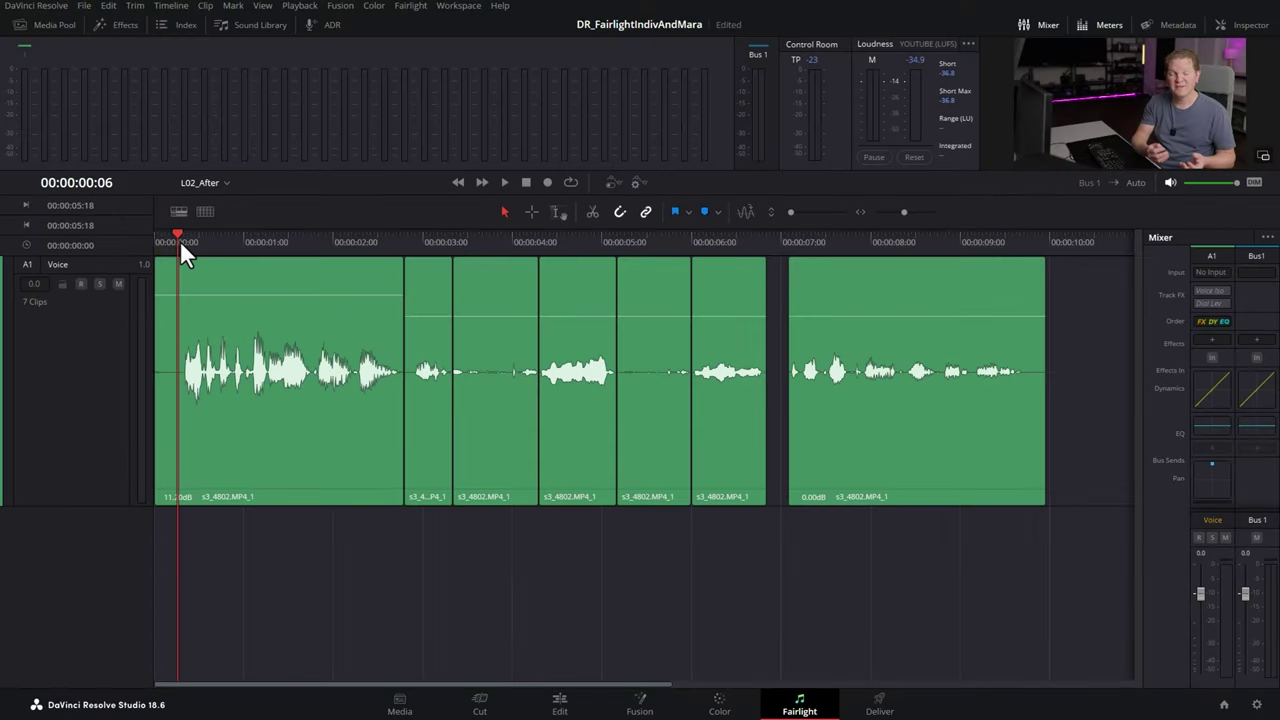
pyautogui.press('space')
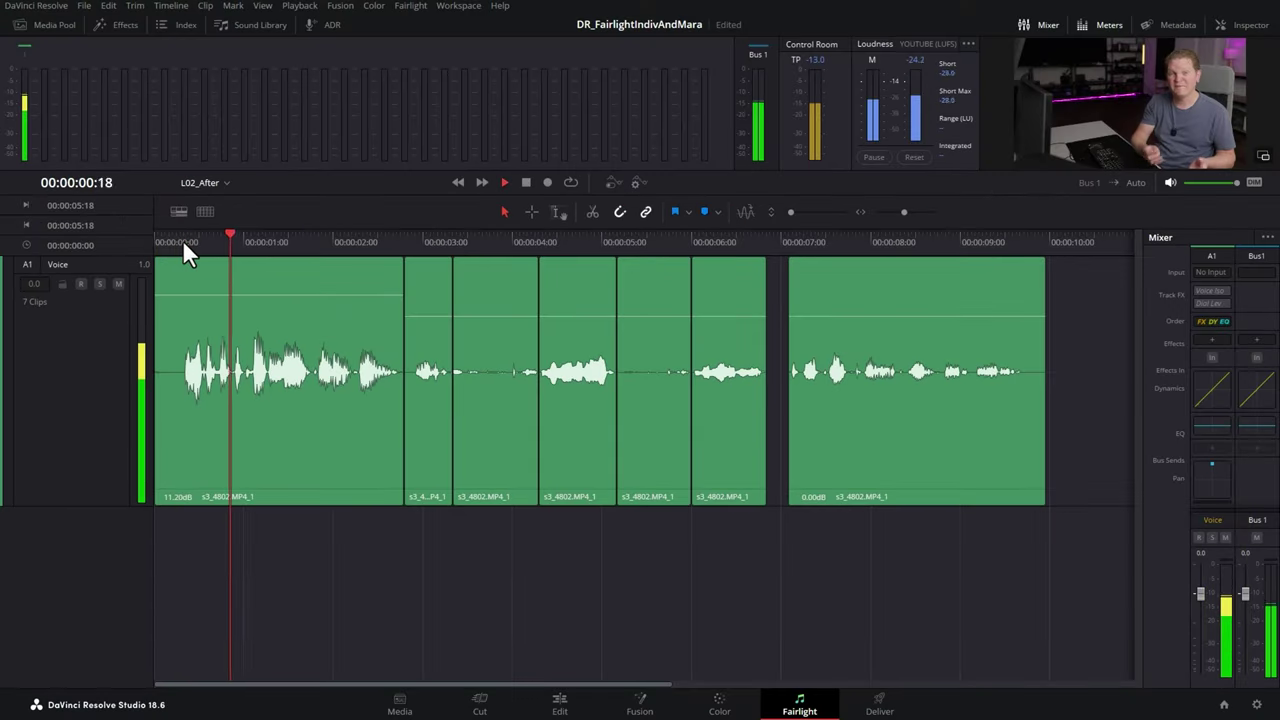
pyautogui.press('space')
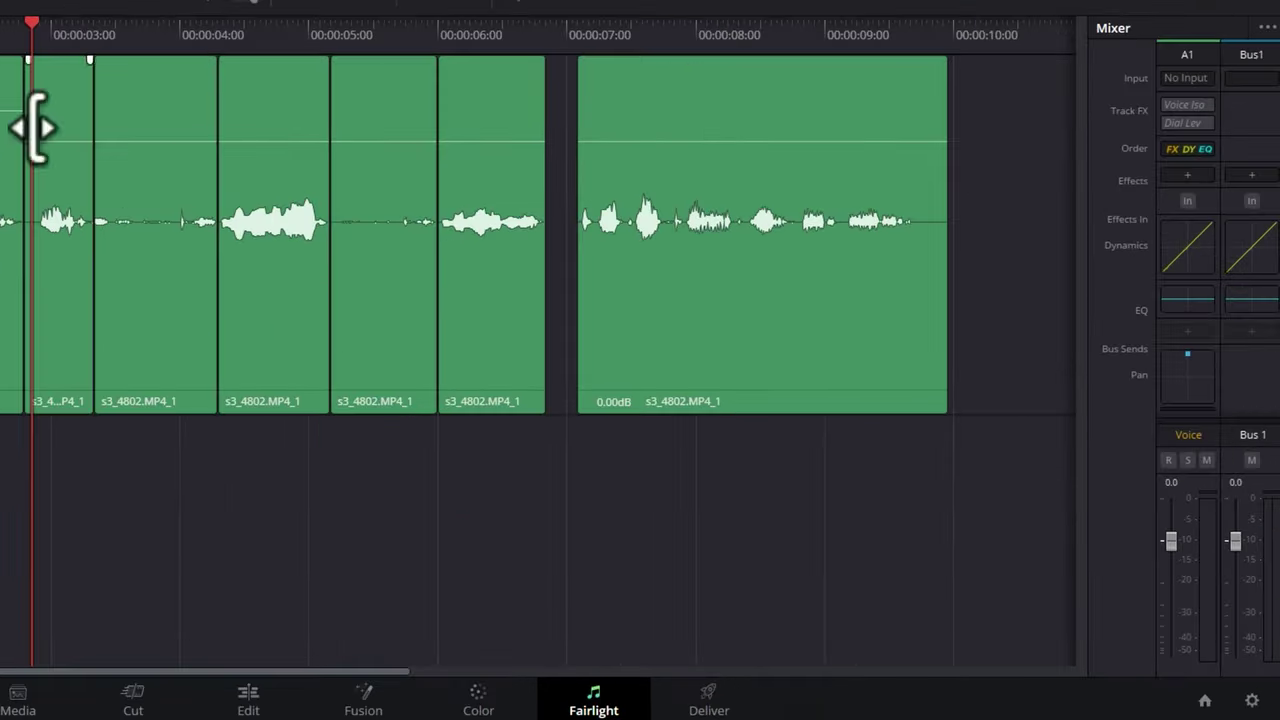
# Add a Metering > Meter effect to the Voice track, then enlarge its meter window and move it aside
pyautogui.click(1205, 173)
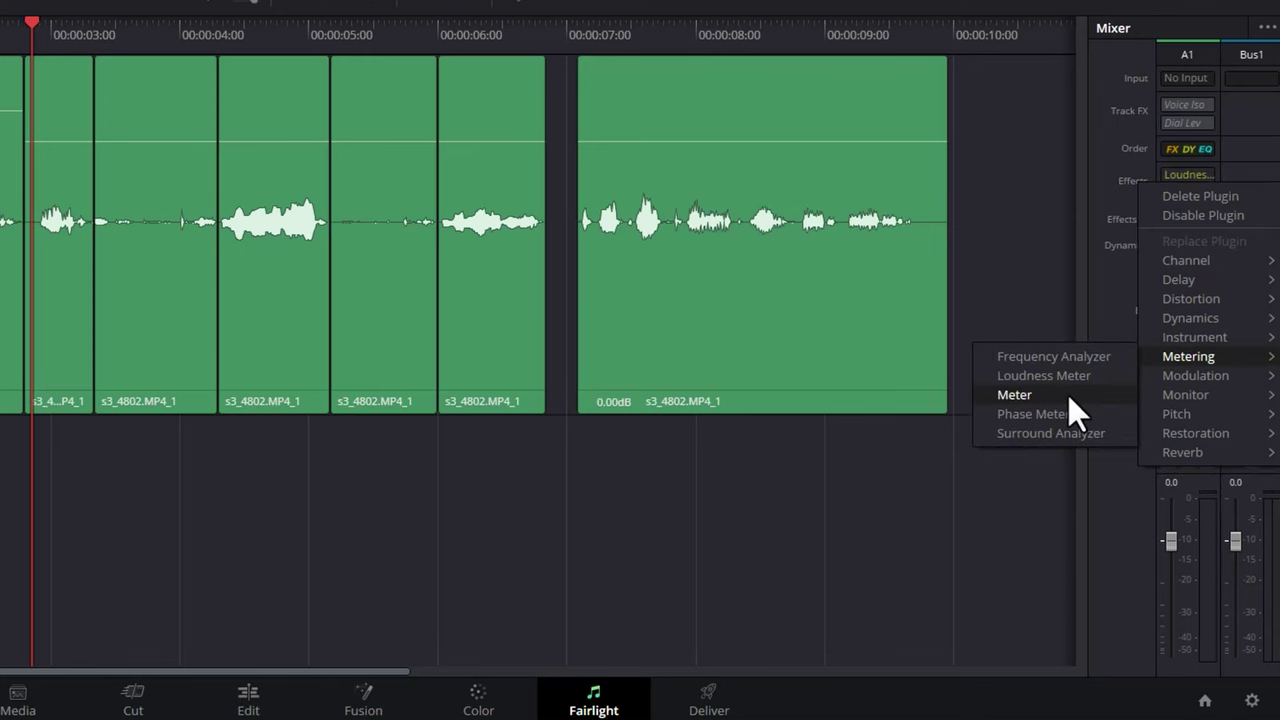
pyautogui.click(1068, 395)
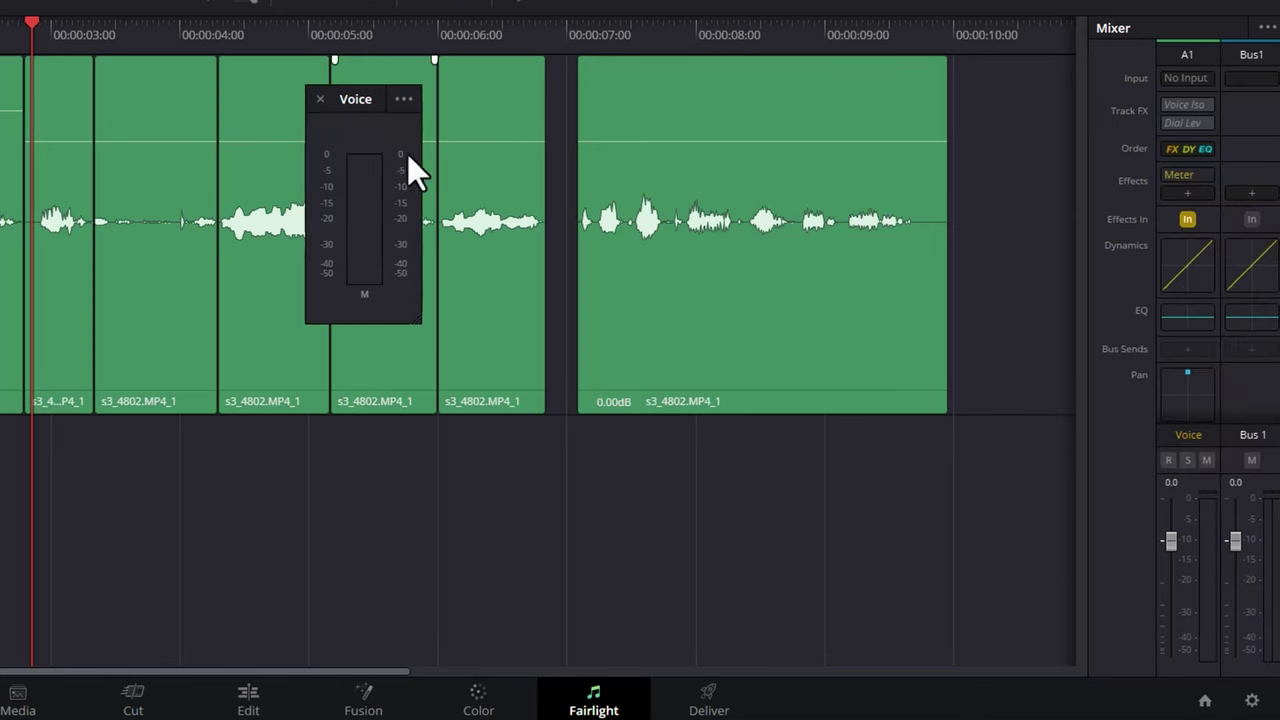
pyautogui.moveTo(350, 101); pyautogui.dragTo(414, 53)
pyautogui.moveTo(487, 276); pyautogui.dragTo(707, 505)
pyautogui.moveTo(425, 55); pyautogui.dragTo(618, 11)
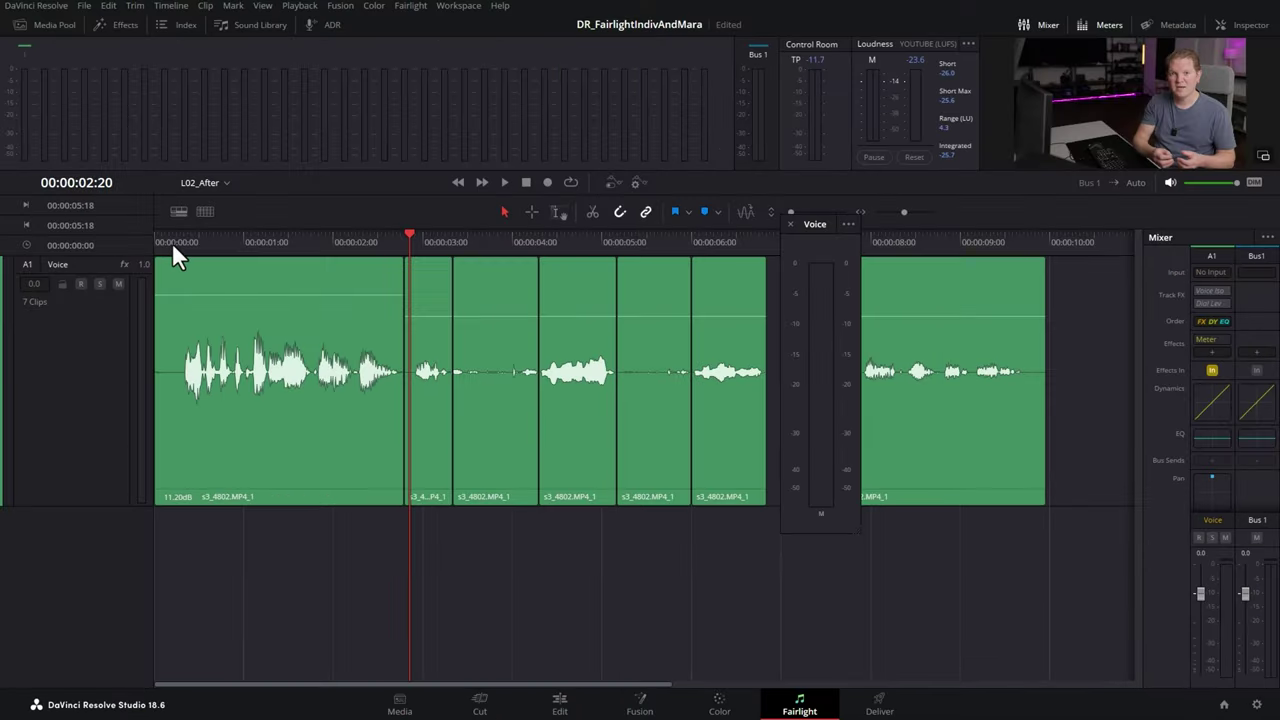
# Lower the first clip's gain to 8.40 dB, playing from the start to check
pyautogui.click(172, 242)
pyautogui.press('space')
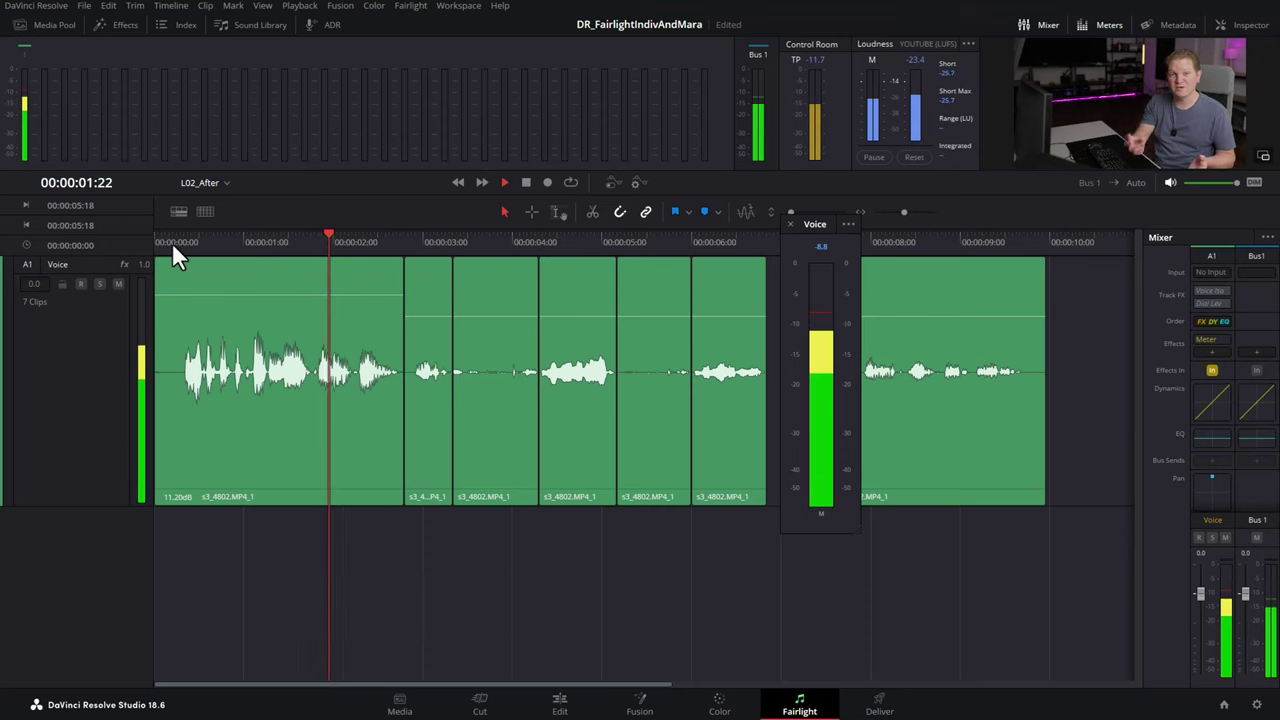
pyautogui.press('space')
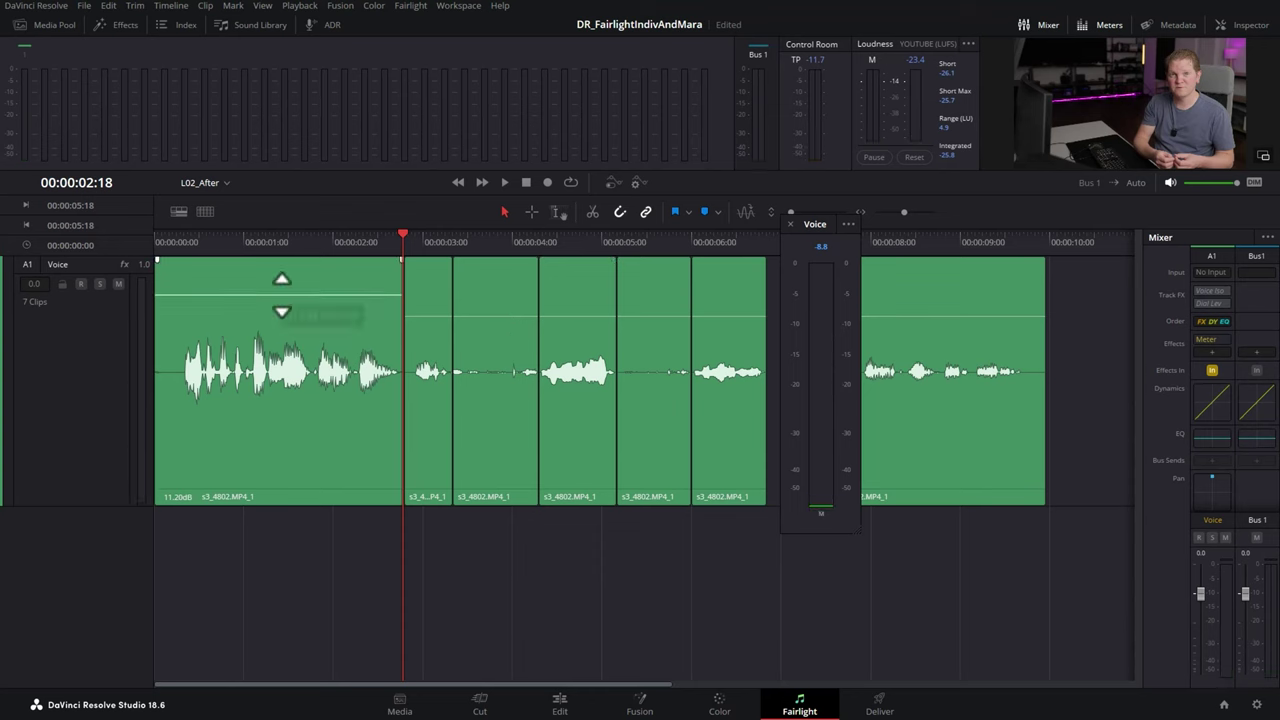
pyautogui.moveTo(281, 296); pyautogui.dragTo(281, 301)
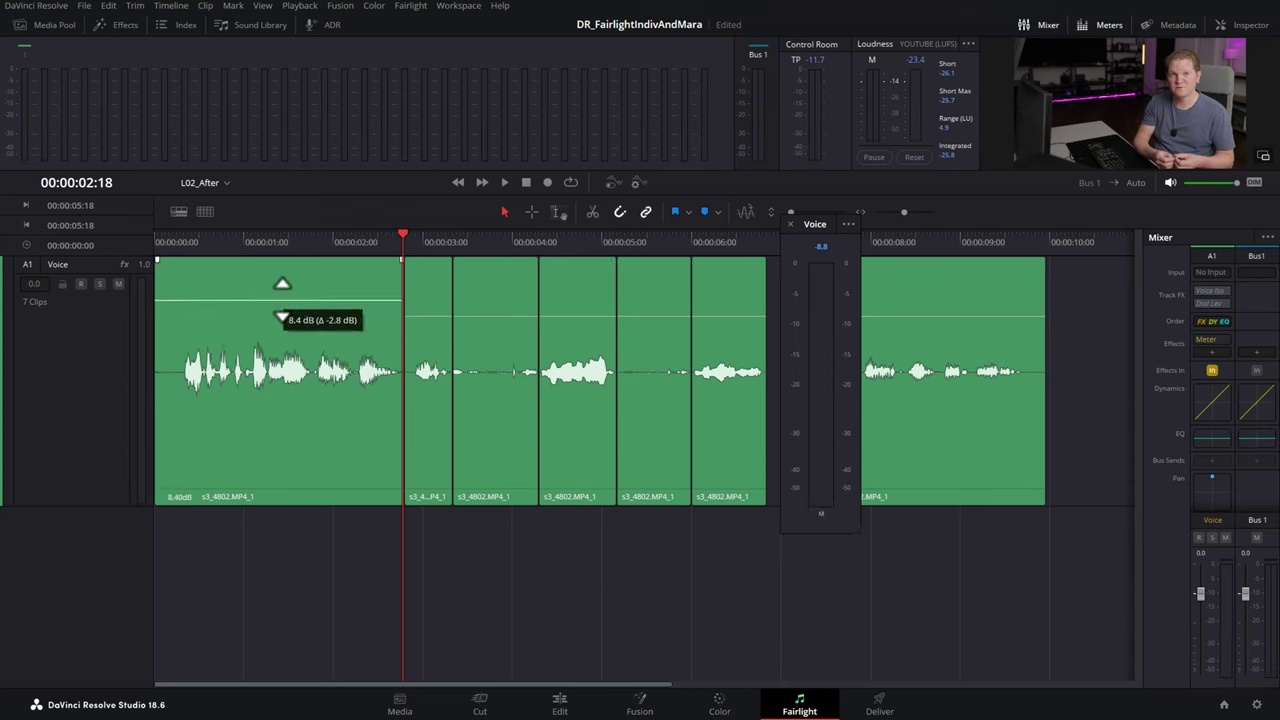
pyautogui.click(187, 243)
pyautogui.press('space')
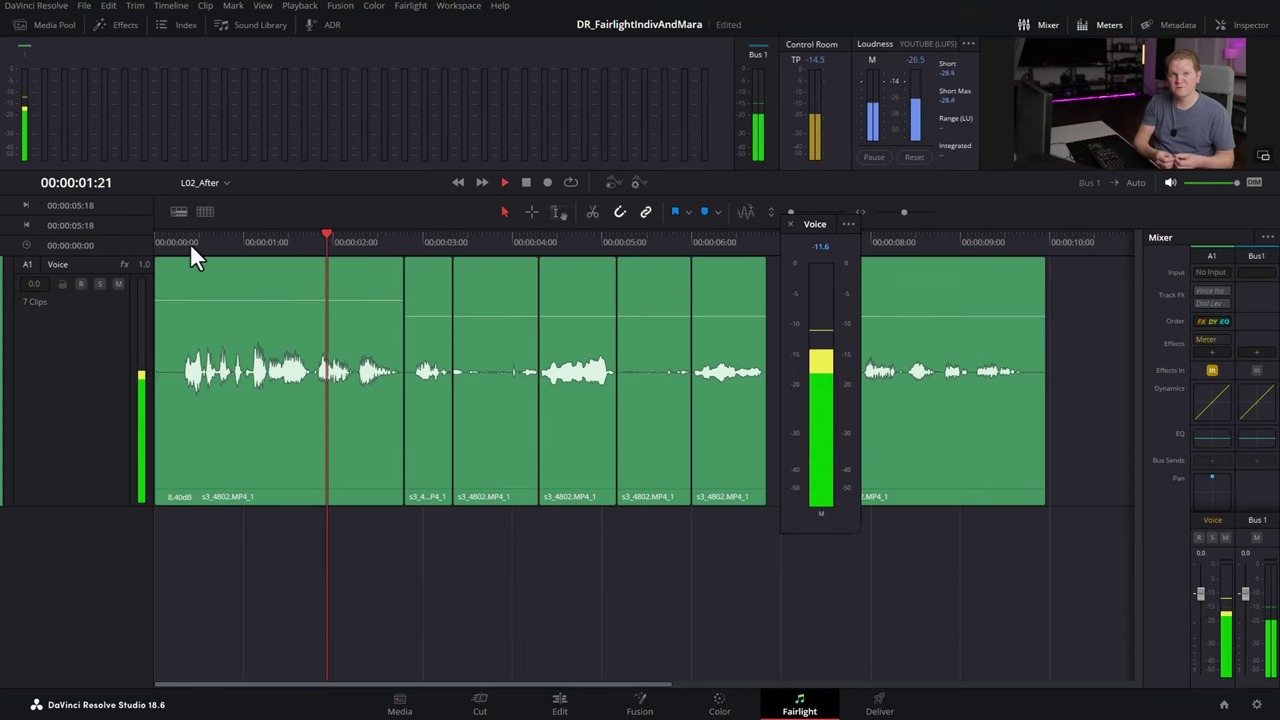
pyautogui.press('space')
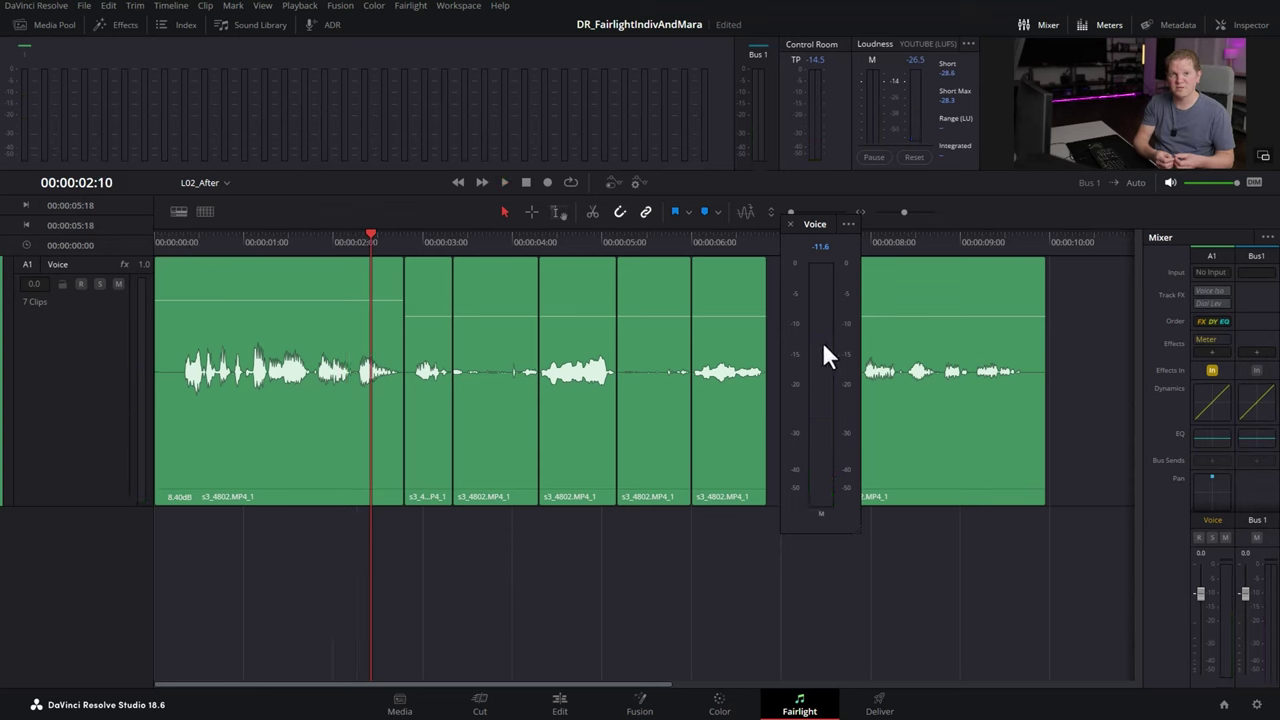
# Raise the short second clip's gain by 5.1 dB and replay it to check
pyautogui.click(407, 242)
pyautogui.press('space')
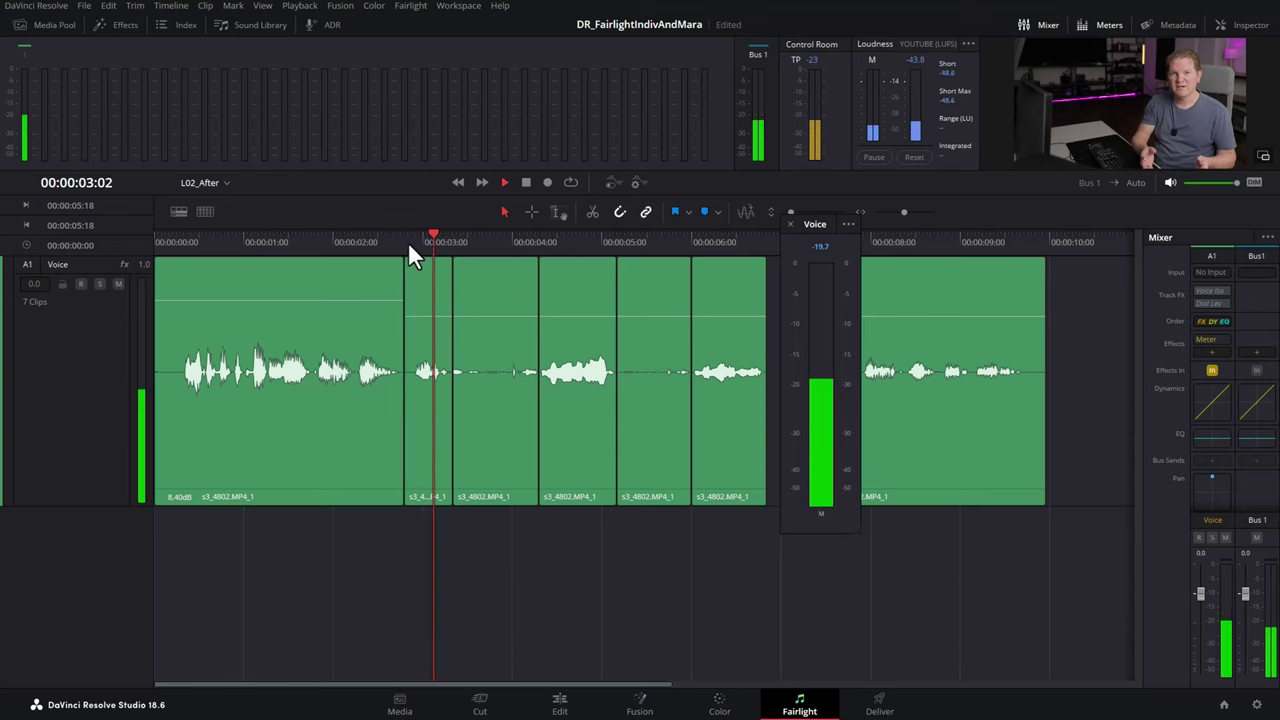
pyautogui.press('space')
pyautogui.moveTo(423, 317); pyautogui.dragTo(426, 308)
pyautogui.click(409, 237)
pyautogui.press('space')
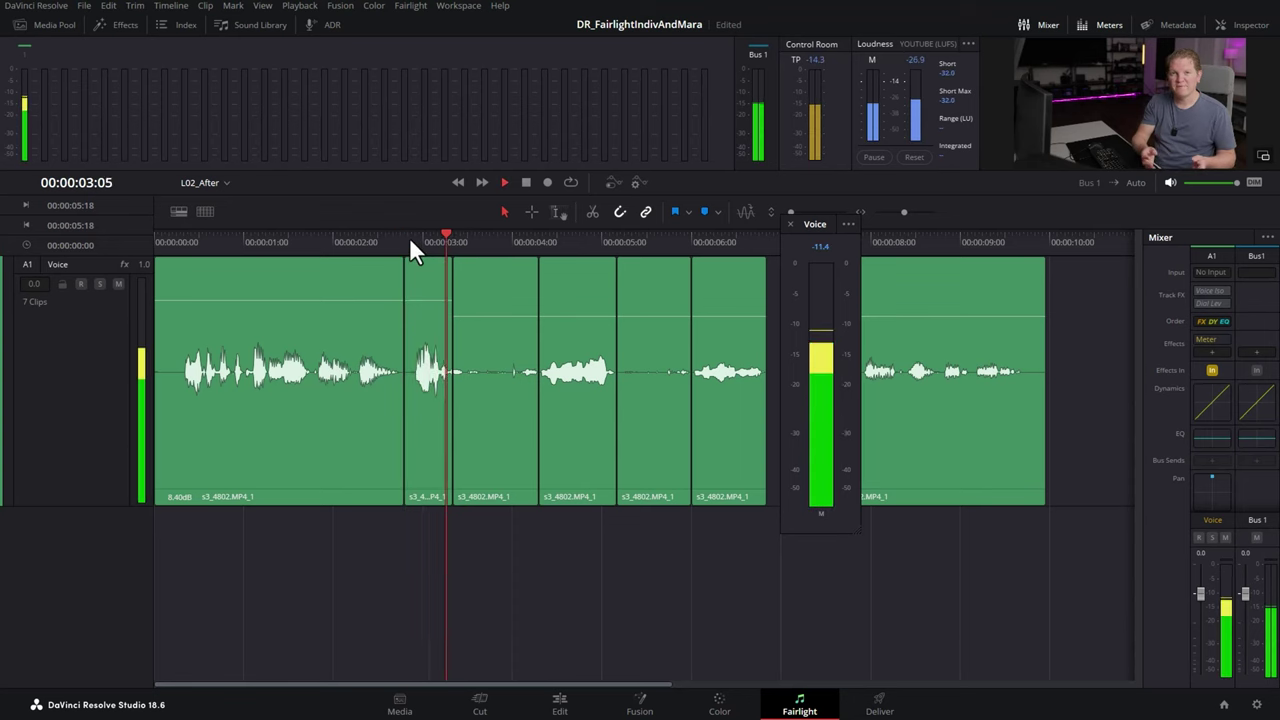
pyautogui.press('space')
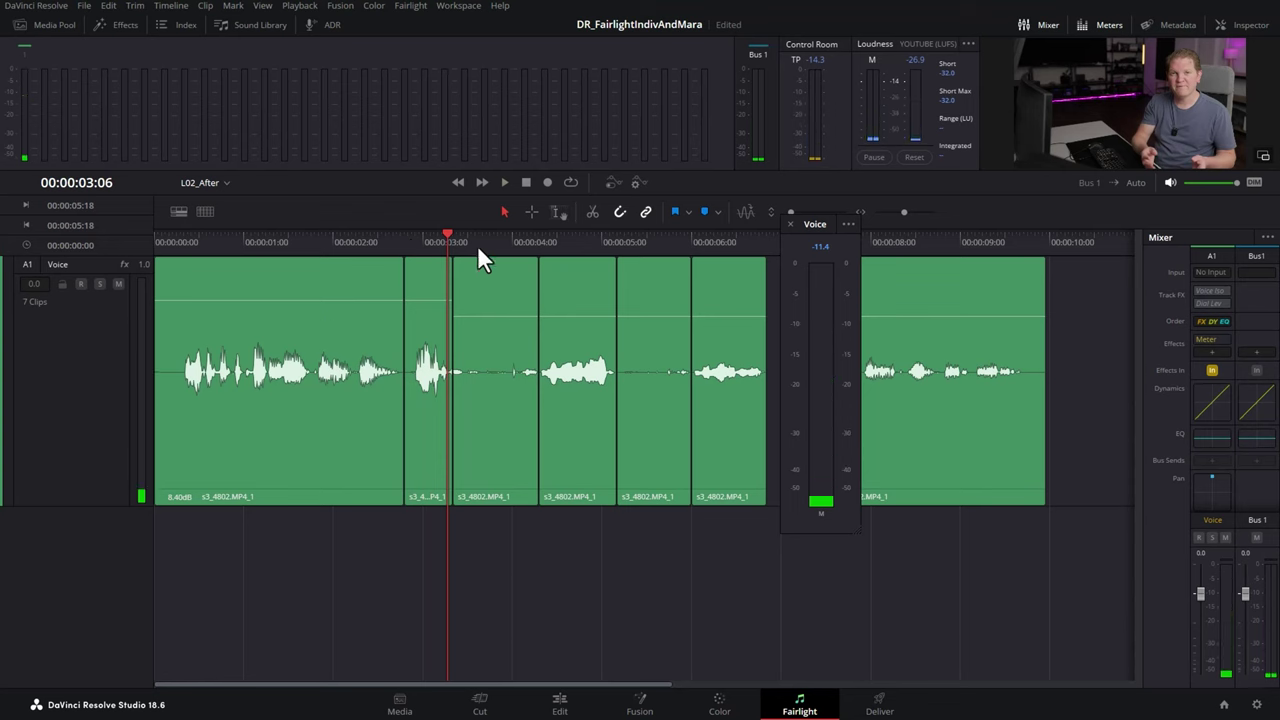
# Play through the third clip, then restart playback from about 3:10
pyautogui.press('Right')
pyautogui.press('Right')
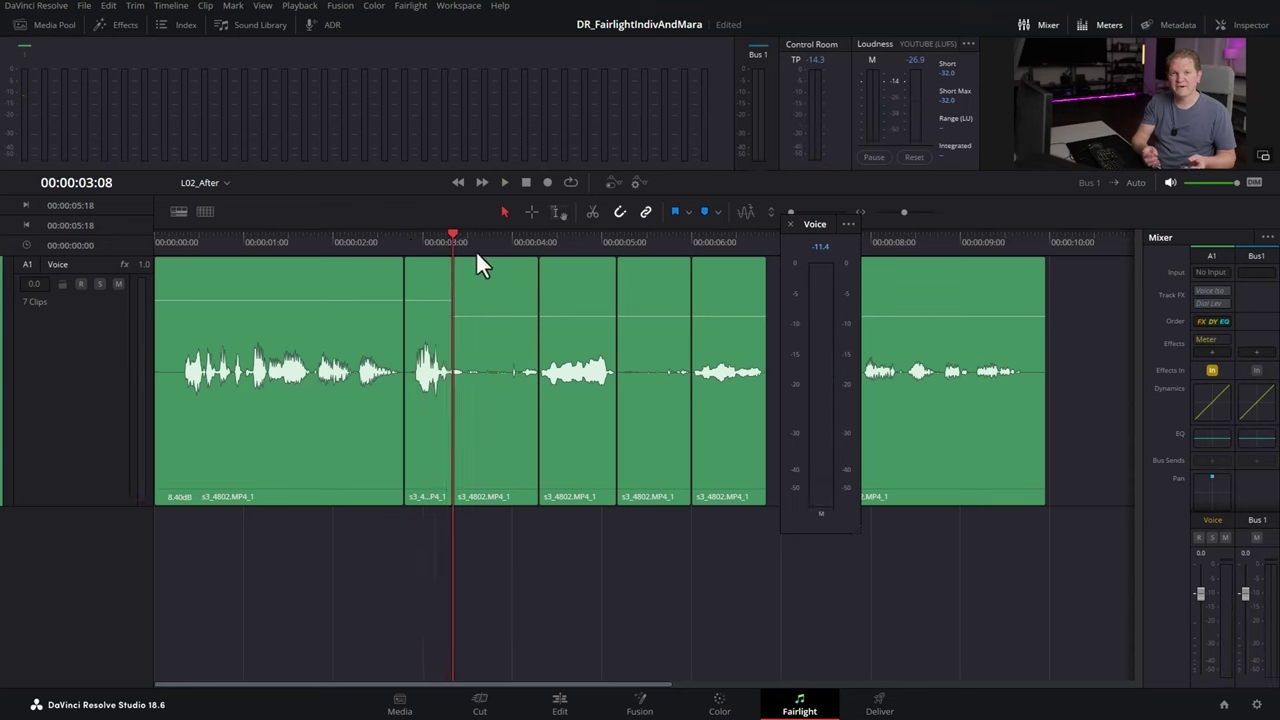
pyautogui.press('space')
pyautogui.press('space')
pyautogui.press('space')
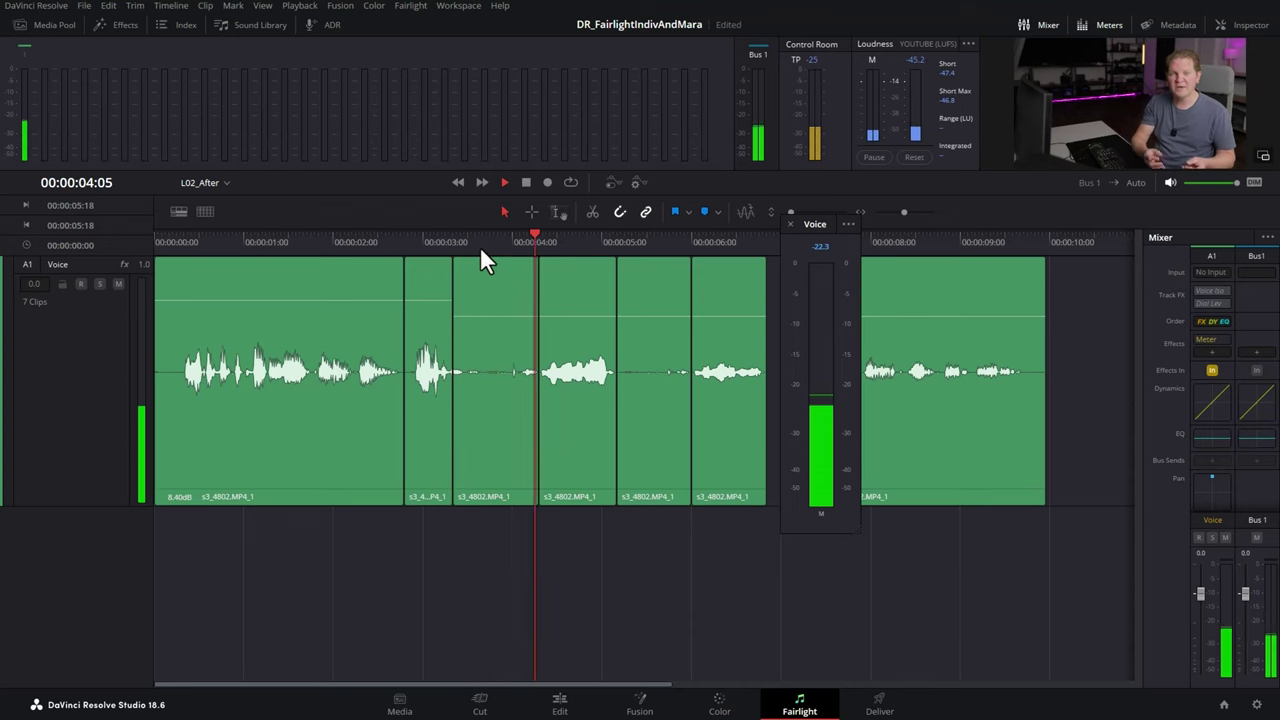
pyautogui.press('space')
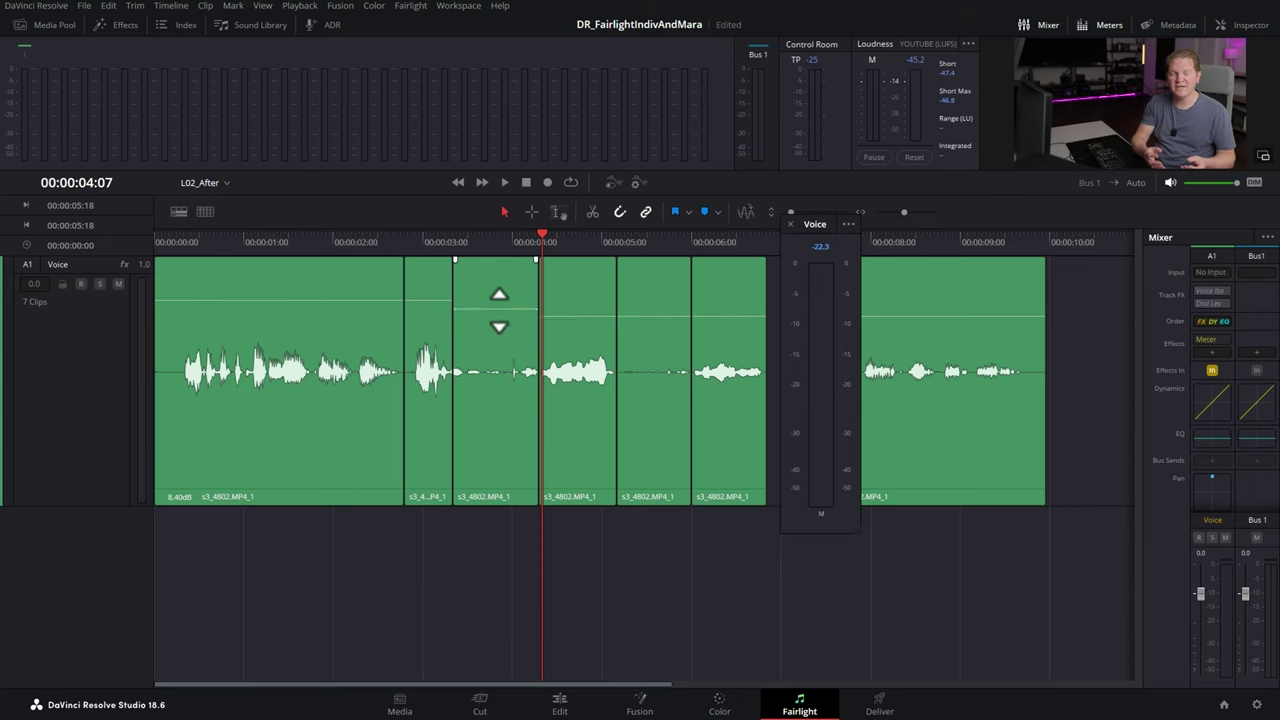
pyautogui.click(458, 240)
pyautogui.press('space')
# Replay and scrub the stretch between about 3:08 and 3:23 to judge its level
pyautogui.click(458, 240)
pyautogui.click(458, 240)
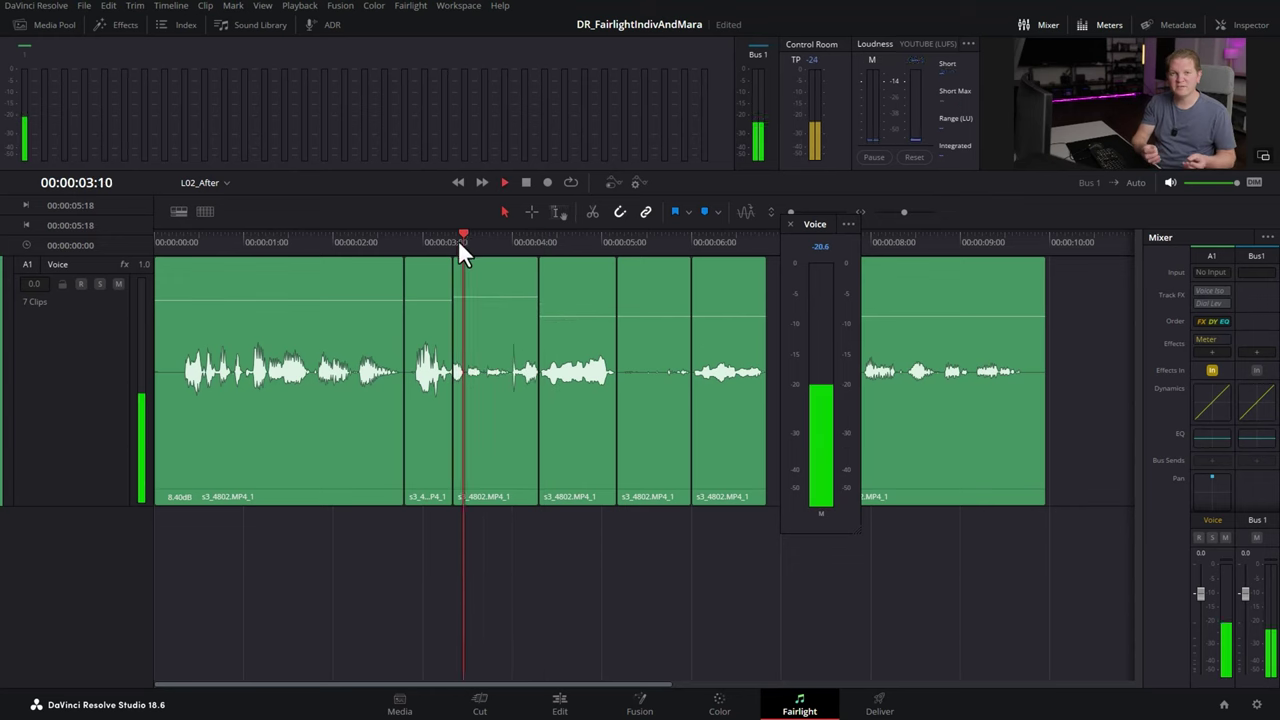
pyautogui.click(508, 242)
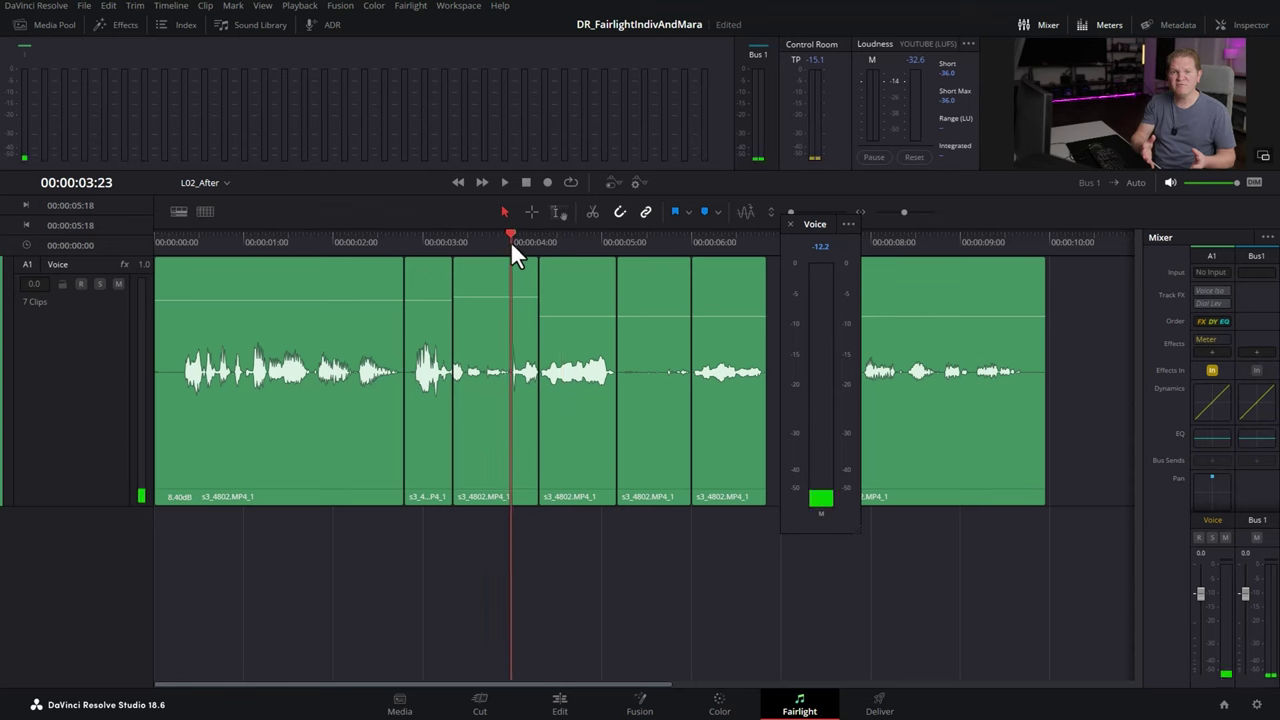
pyautogui.moveTo(514, 240); pyautogui.dragTo(463, 241)
pyautogui.click(456, 240)
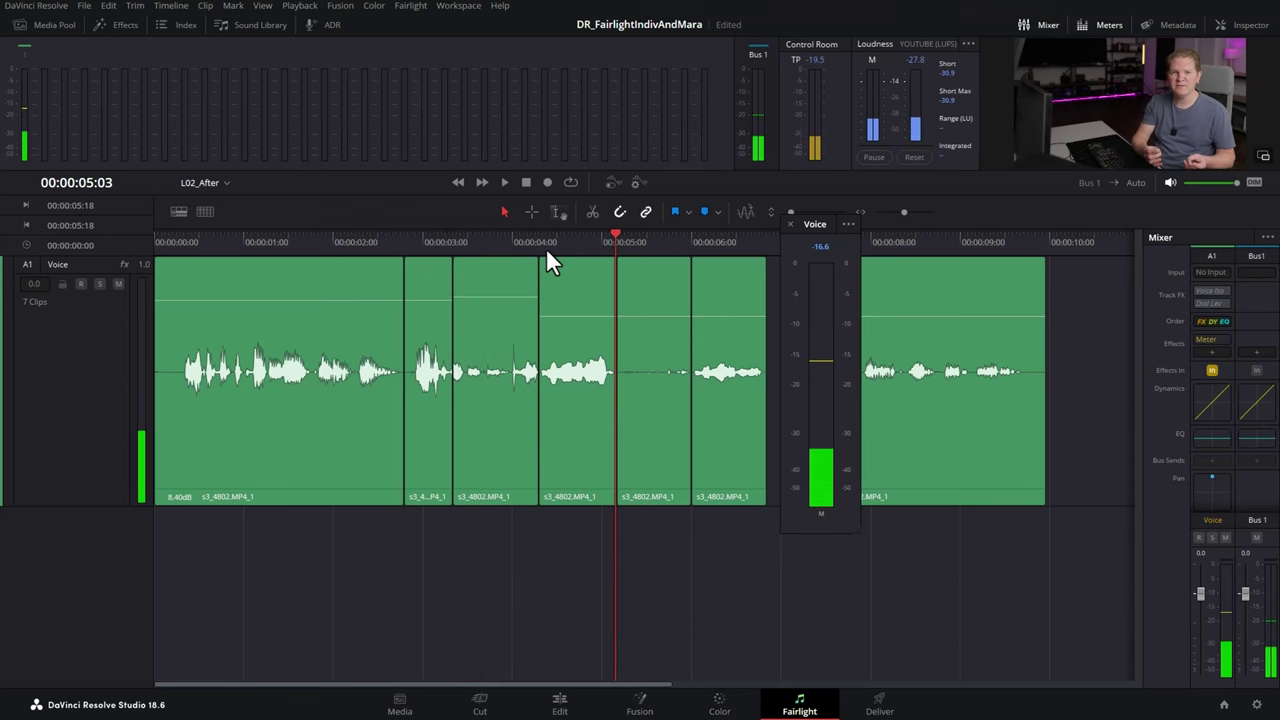
# Raise the loud clip near 4:03 to 8.60dB, replaying it to check the louder level
pyautogui.click(546, 248)
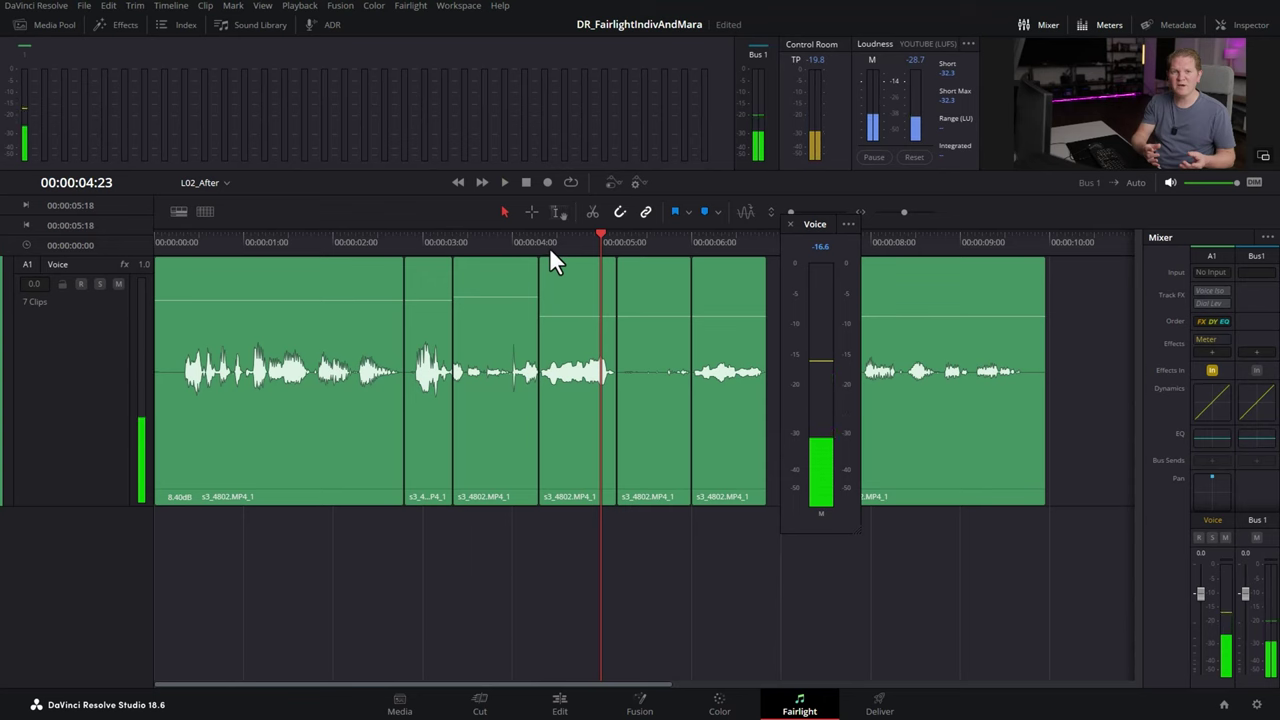
pyautogui.moveTo(577, 319); pyautogui.dragTo(577, 307)
pyautogui.click(546, 242)
pyautogui.press('space')
pyautogui.press('space')
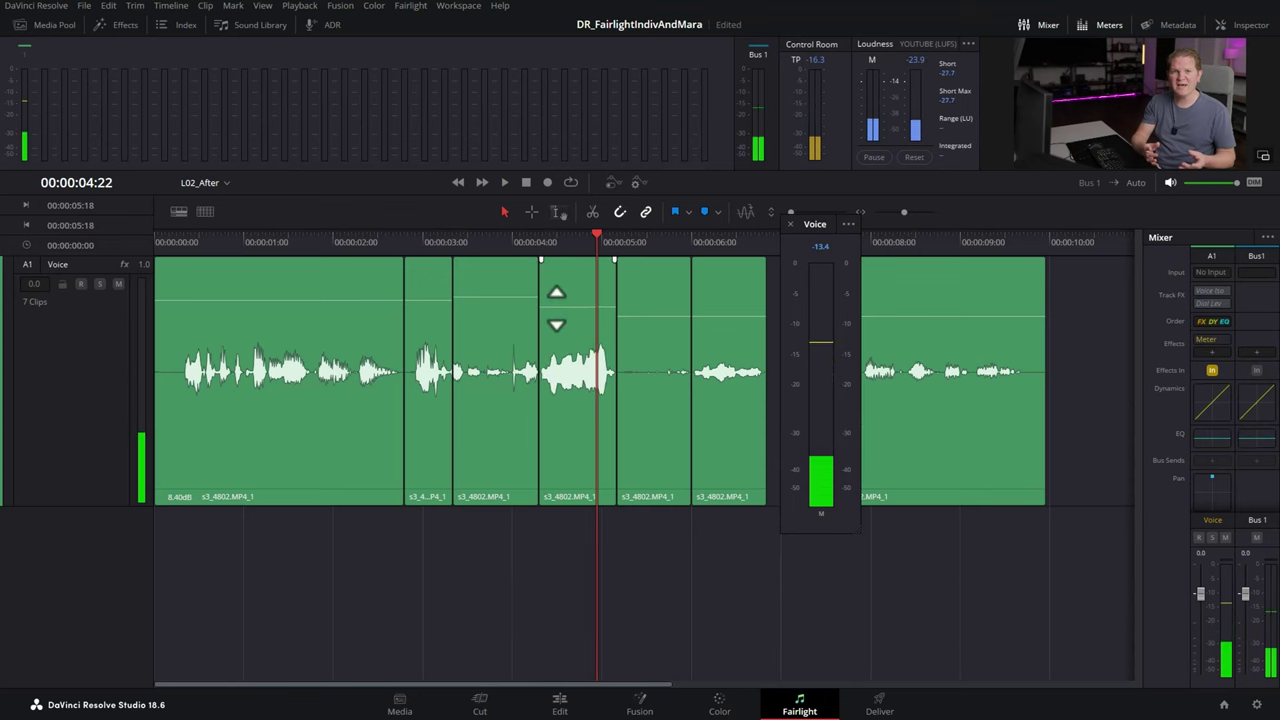
pyautogui.moveTo(554, 307); pyautogui.dragTo(554, 262)
pyautogui.click(546, 246)
pyautogui.press('space')
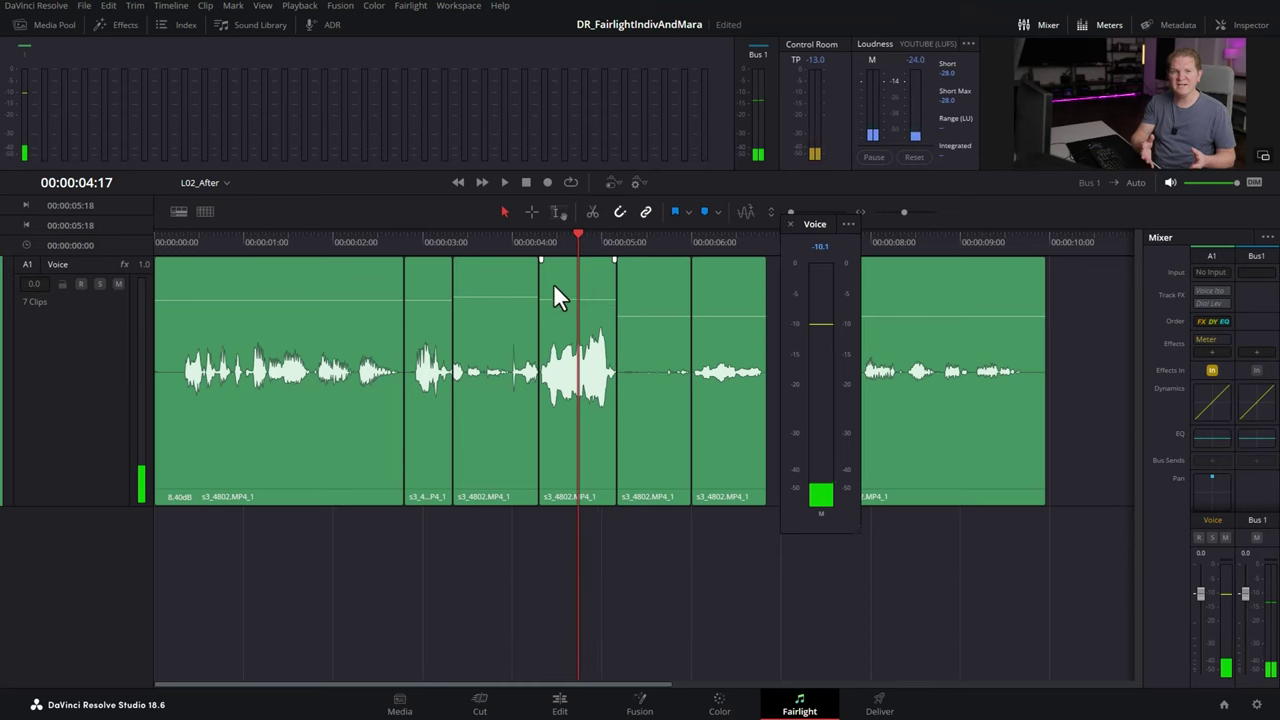
pyautogui.click(631, 242)
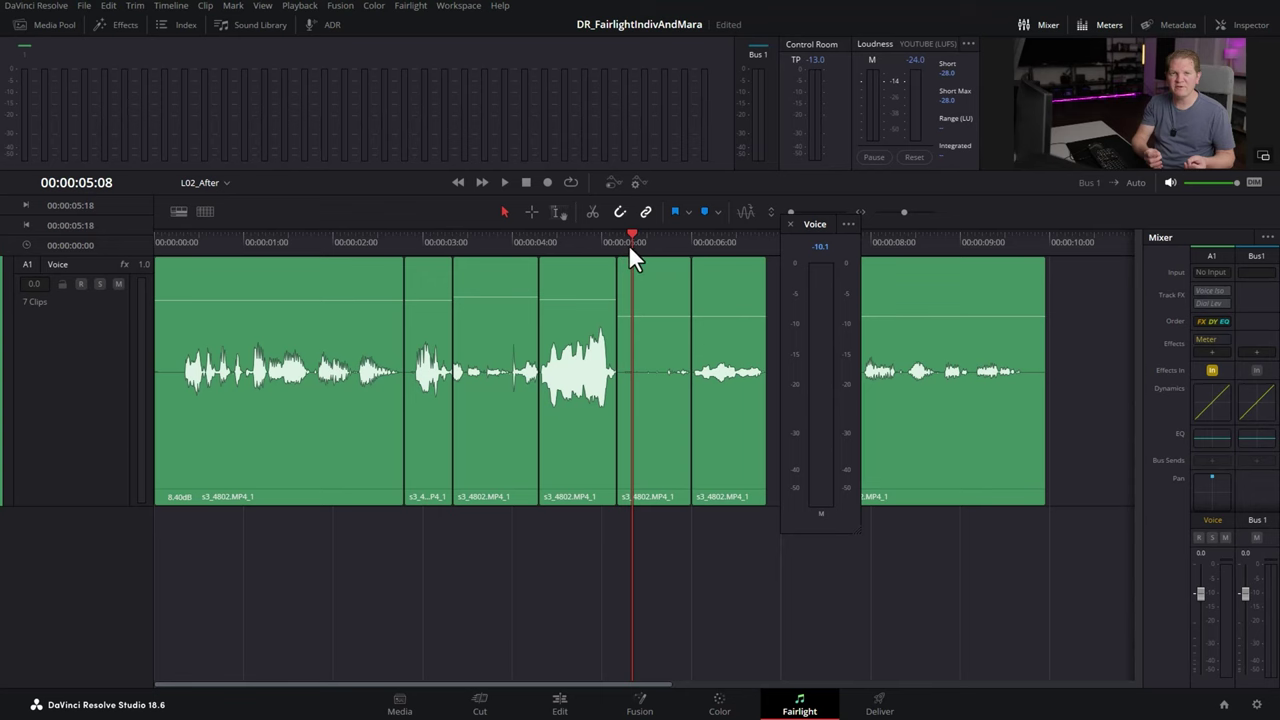
pyautogui.hotkey('ctrl', '=')
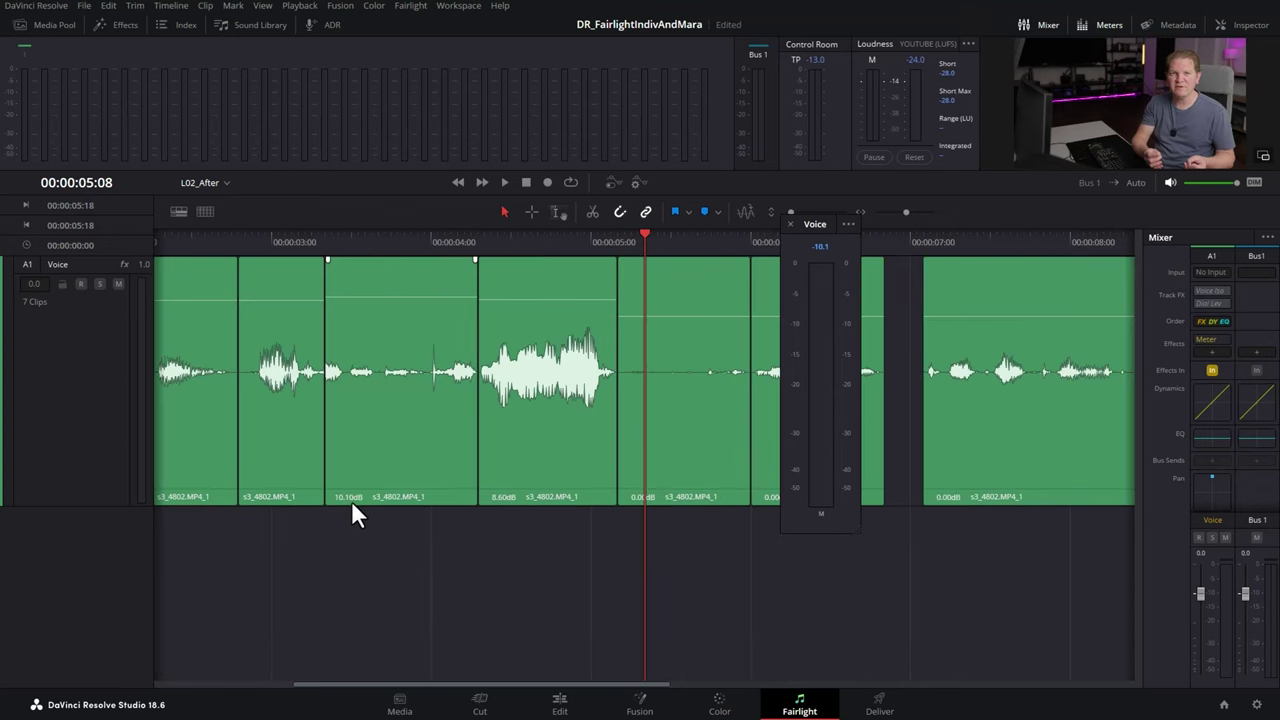
# Boost the quiet clip at 5 seconds to 18.40 dB, replaying after each adjustment
pyautogui.moveTo(686, 318)
pyautogui.mouseDown()
pyautogui.moveTo(686, 297)
pyautogui.moveTo(686, 319)
pyautogui.mouseUp()
pyautogui.press('space')
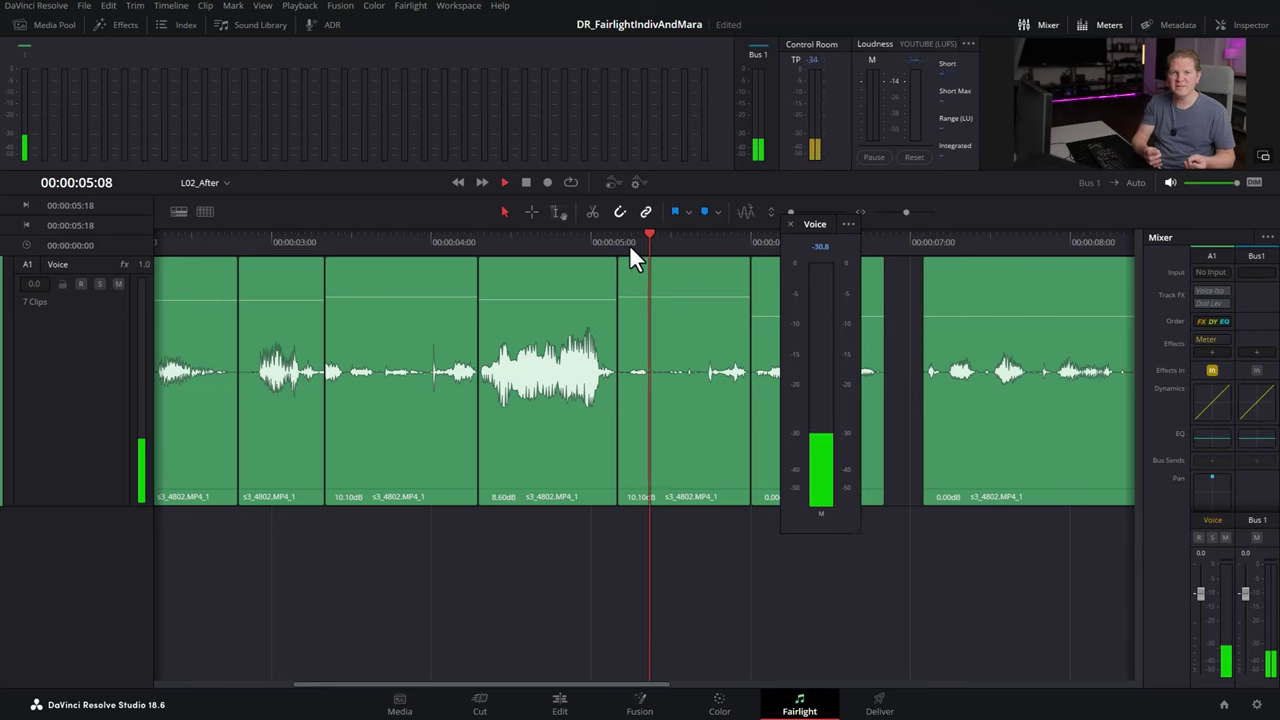
pyautogui.press('space')
pyautogui.moveTo(644, 299); pyautogui.dragTo(645, 291)
pyautogui.press('space')
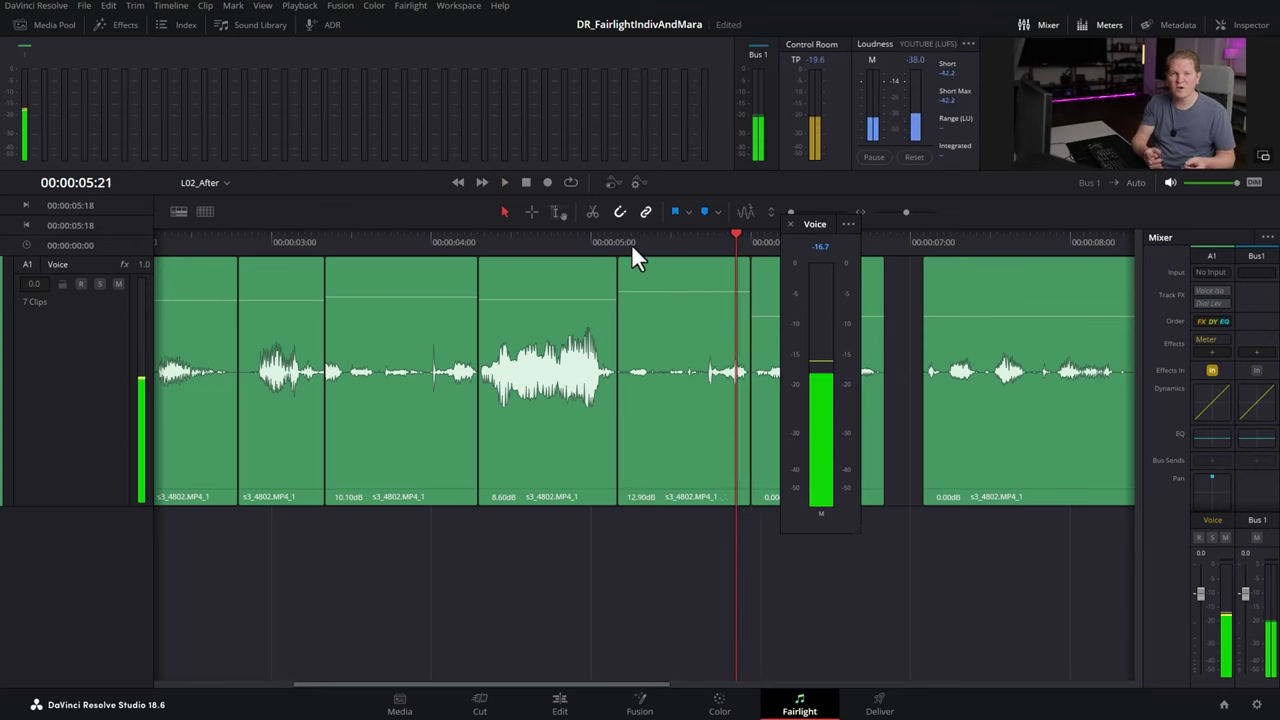
pyautogui.press('space')
pyautogui.moveTo(633, 272); pyautogui.dragTo(630, 256)
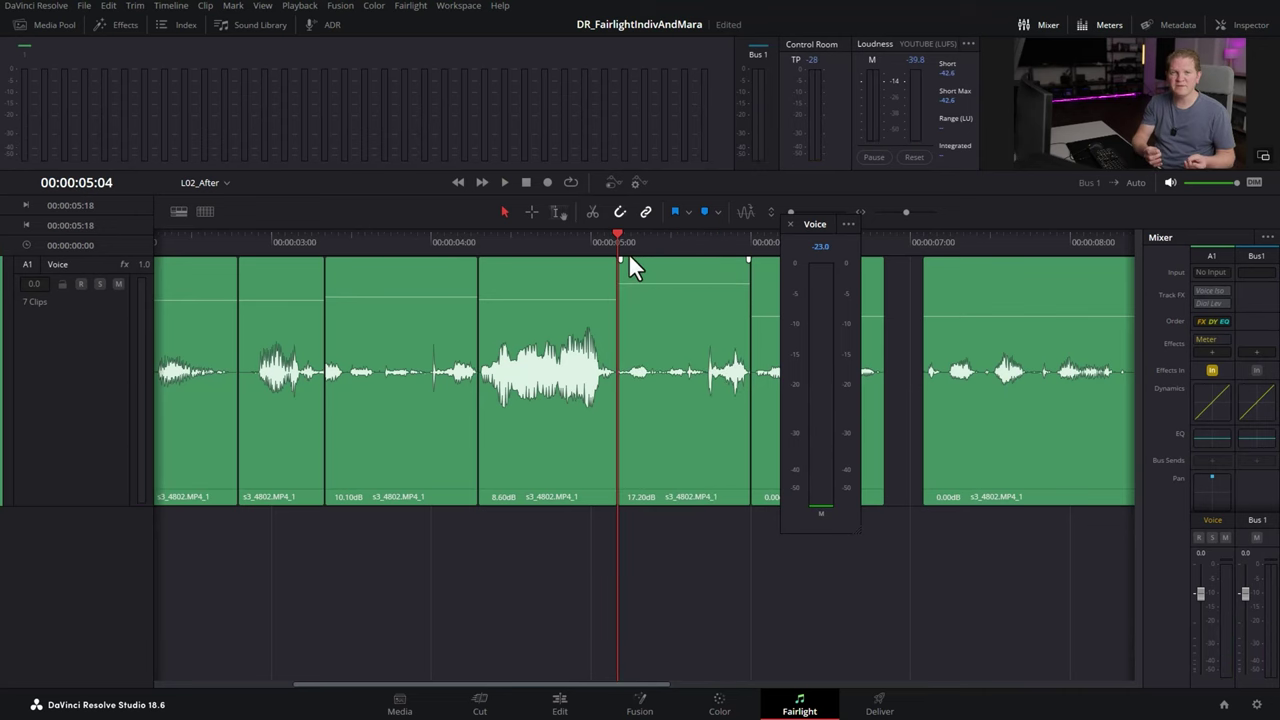
pyautogui.press('space')
# Raise the next clip's gain to 10.80 dB and play it from 6:00
pyautogui.press('space')
pyautogui.moveTo(797, 335); pyautogui.dragTo(782, 293)
pyautogui.press('space')
pyautogui.click(767, 238)
pyautogui.click(756, 241)
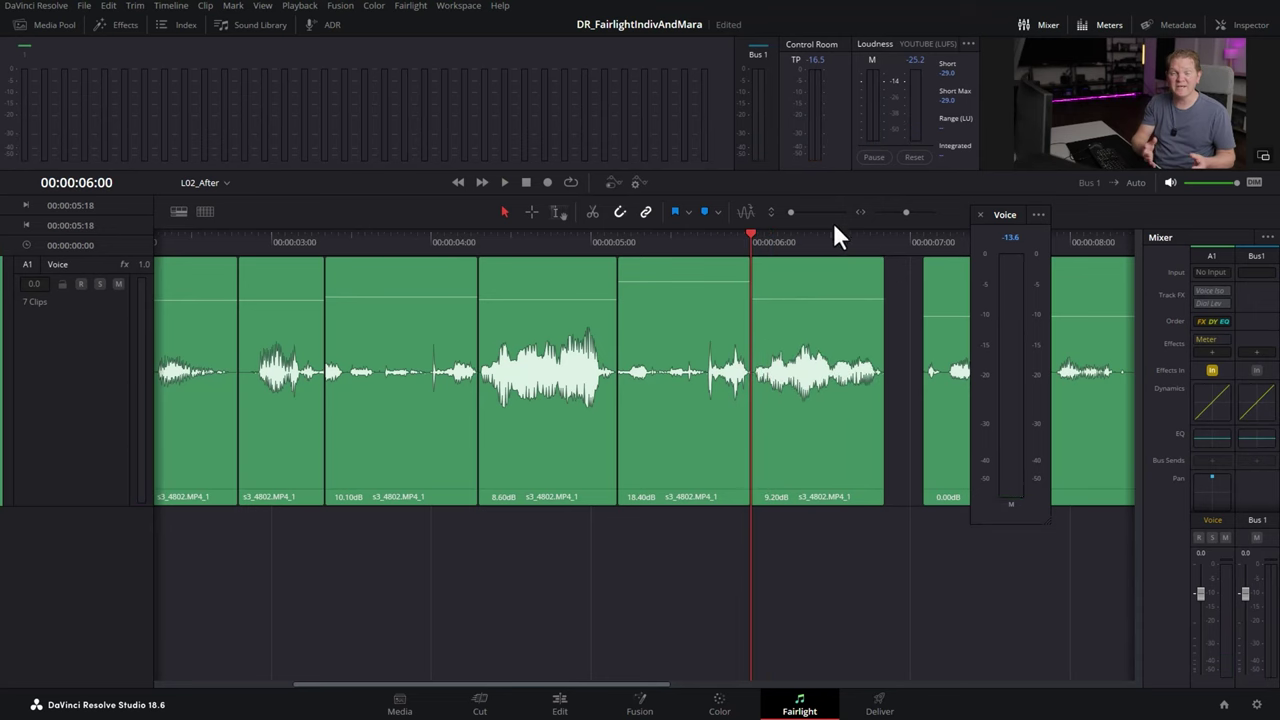
pyautogui.press('space')
pyautogui.press('space')
pyautogui.moveTo(997, 214); pyautogui.dragTo(1082, 249)
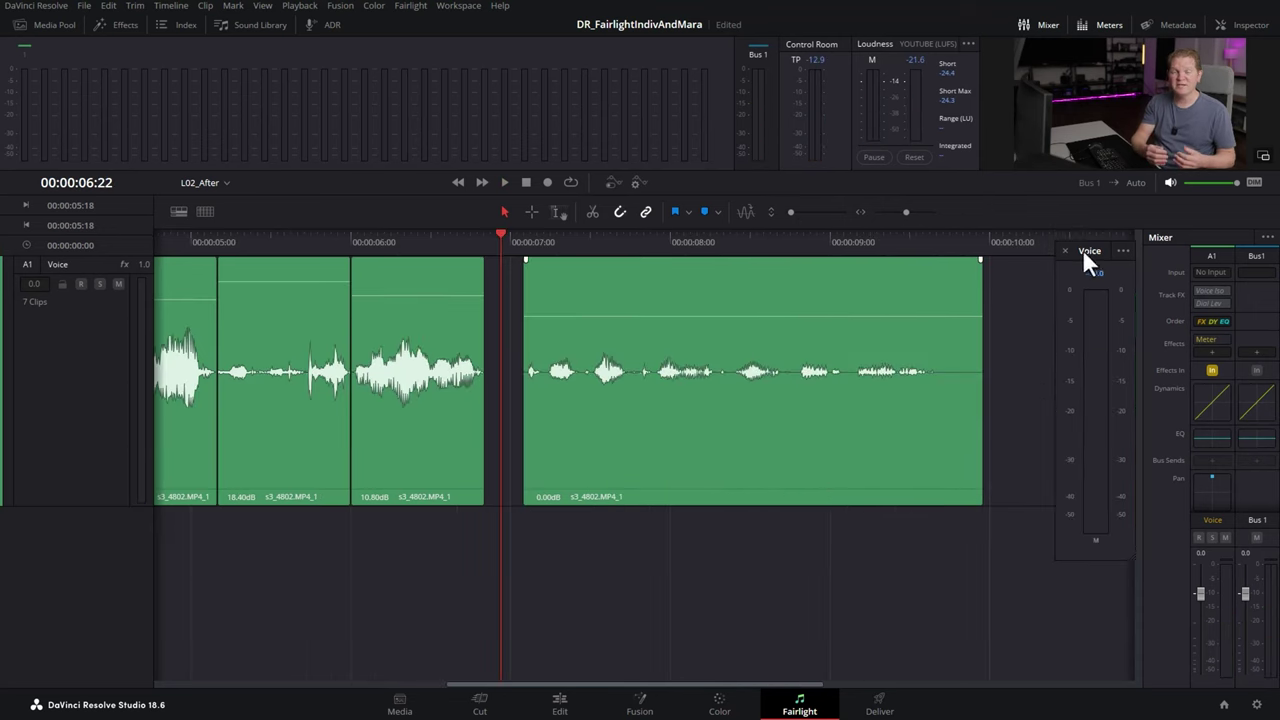
pyautogui.press('space')
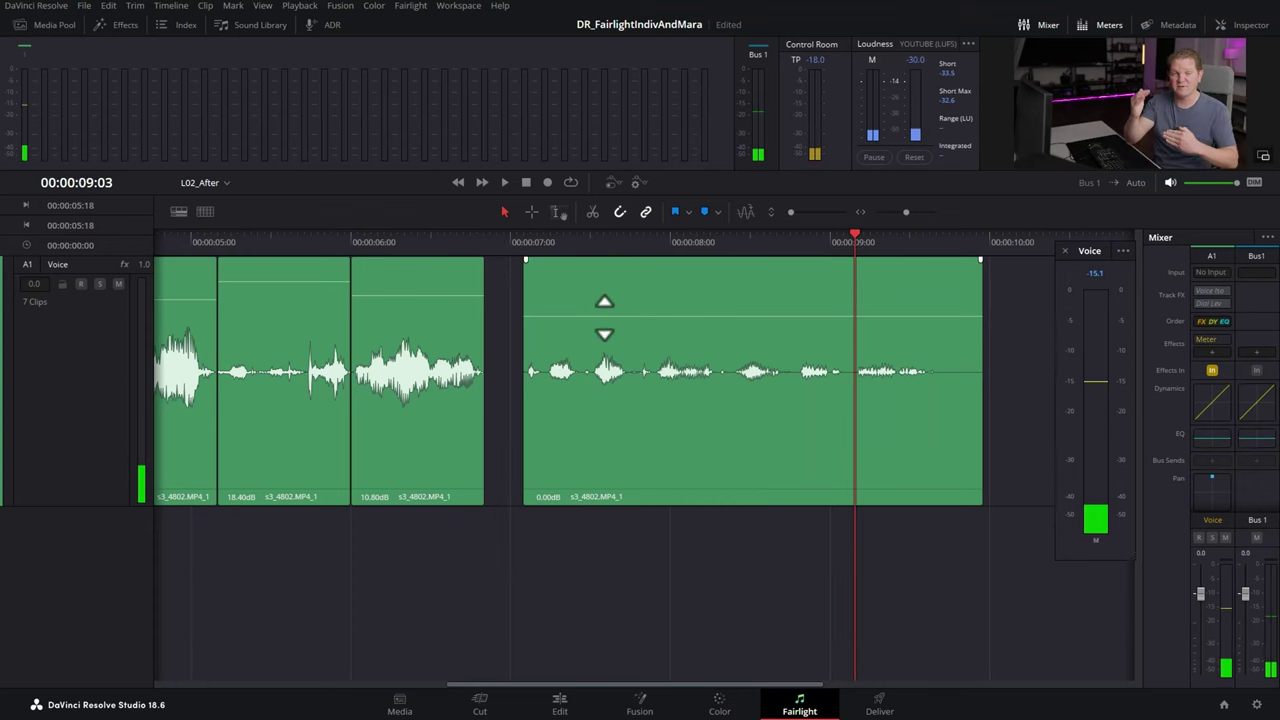
# Raise the last clip's gain to 4.80 dB and play from 7:04 to check
pyautogui.moveTo(604, 316); pyautogui.dragTo(591, 306)
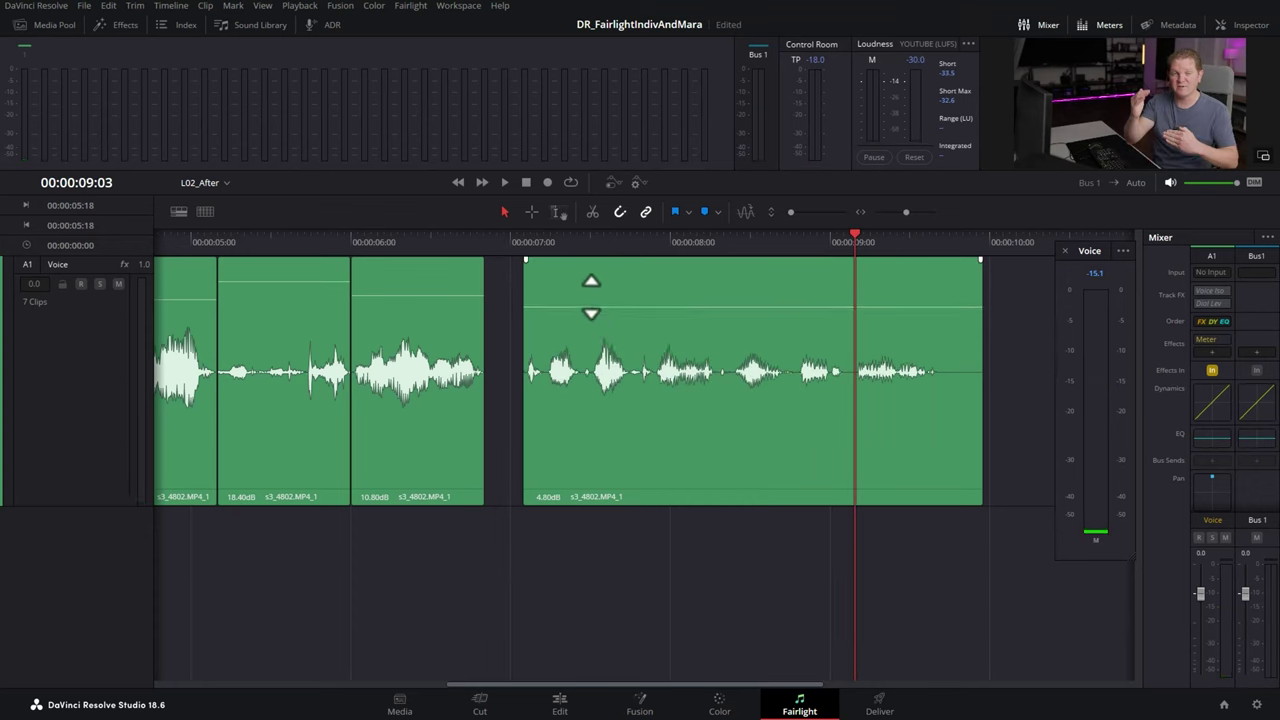
pyautogui.click(541, 244)
pyautogui.press('space')
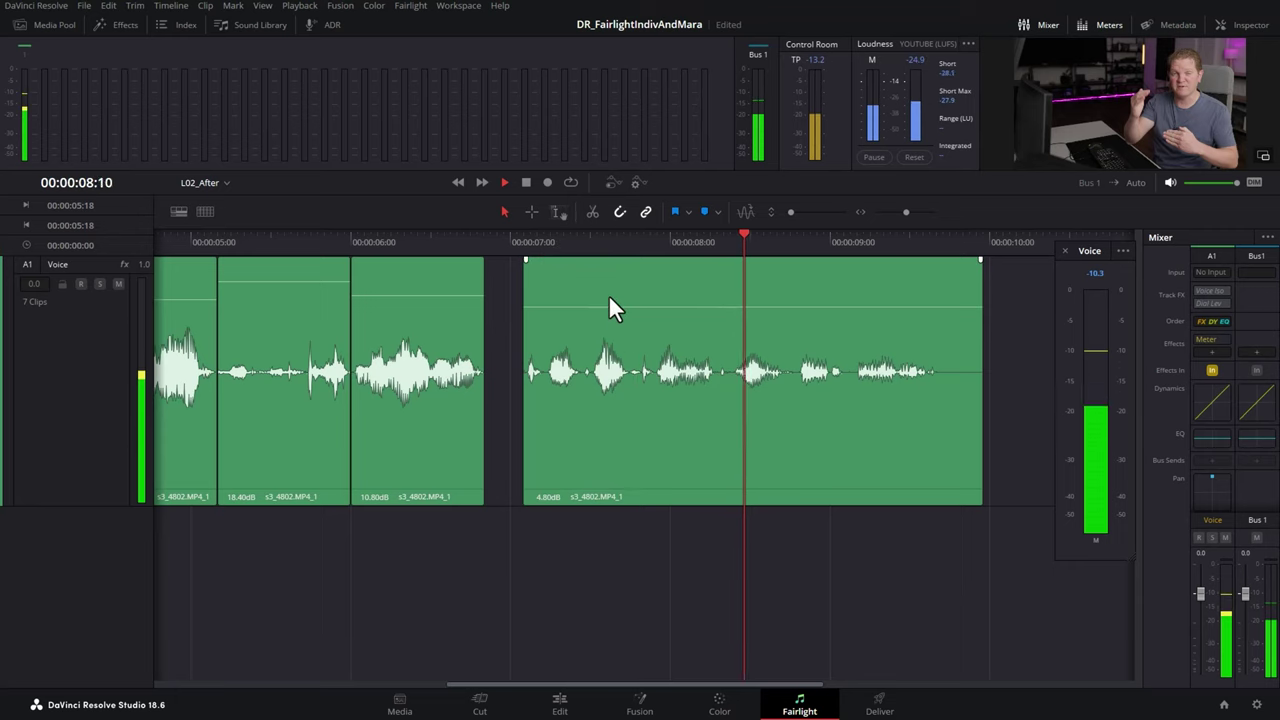